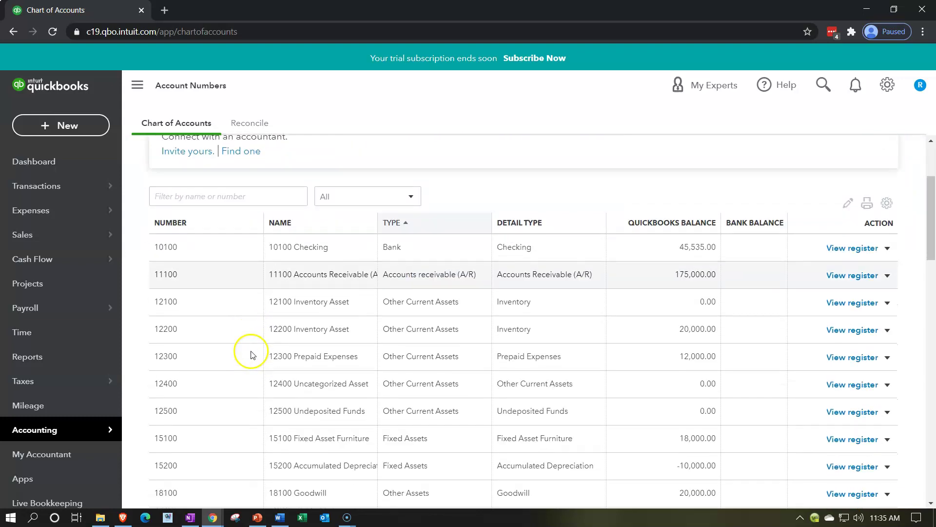
scroll(251, 341, down, 2)
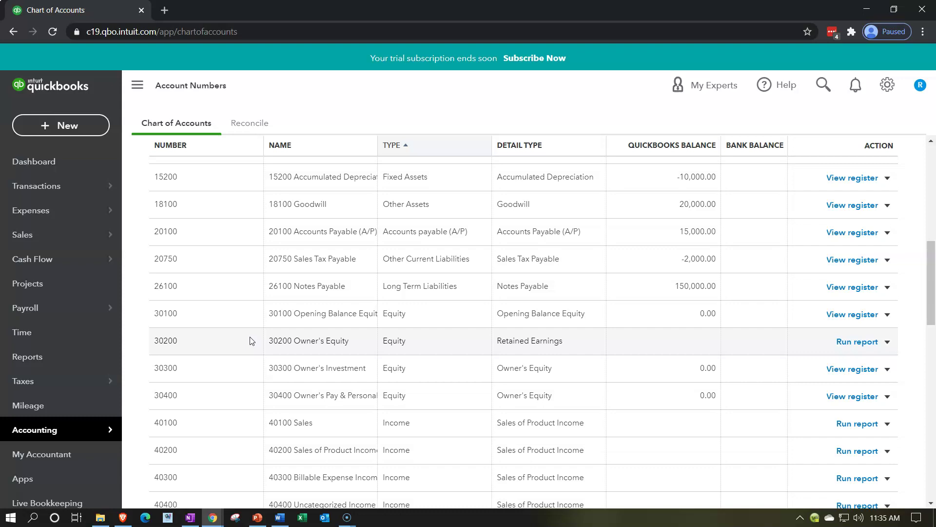
scroll(250, 341, down, 3)
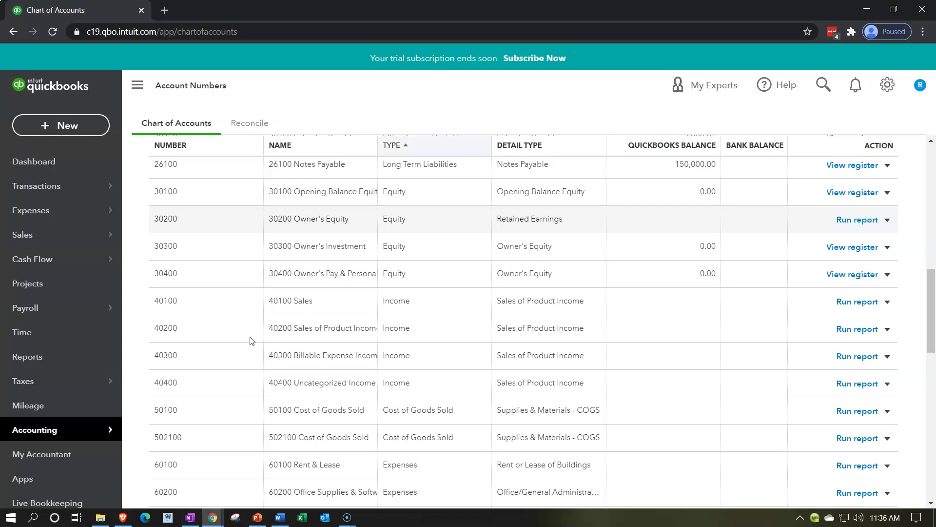
Duplicate the Chart of Accounts browser tab twice to get three copies of the company.
right_click(103, 12)
click(132, 82)
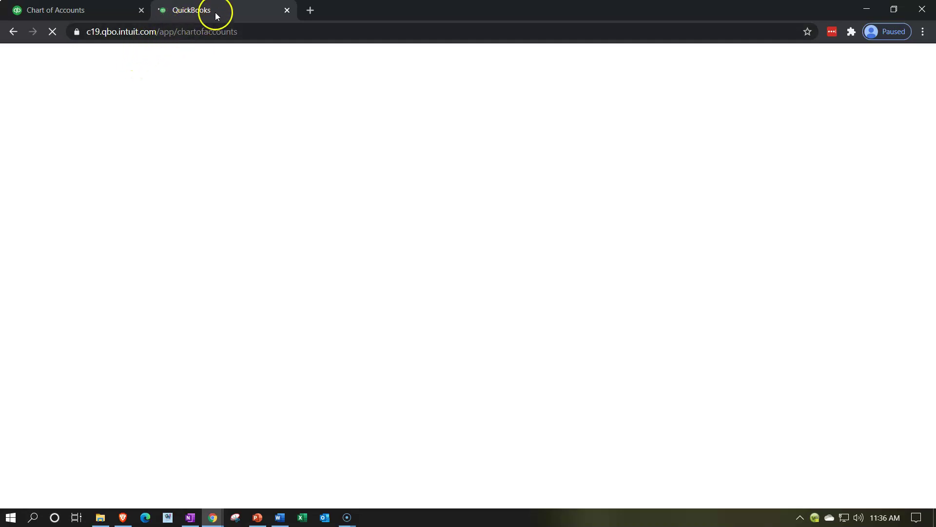
right_click(229, 12)
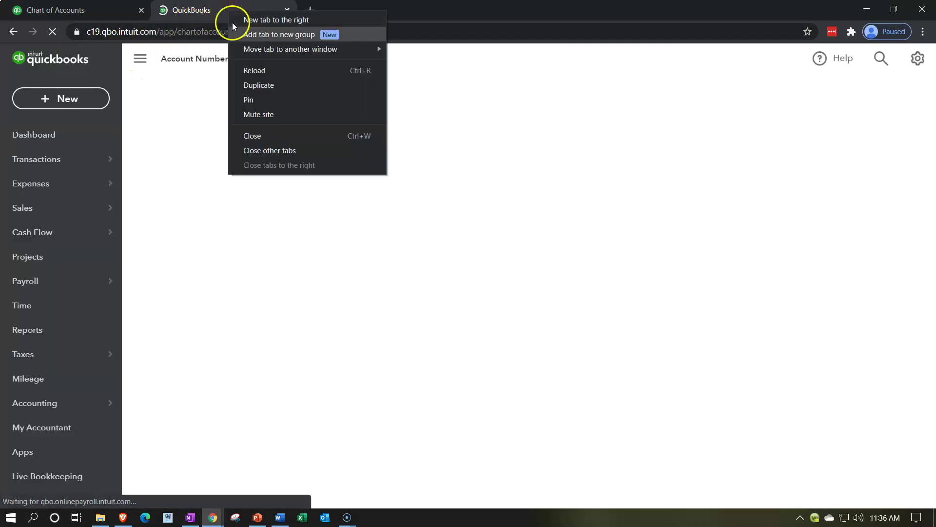
click(260, 84)
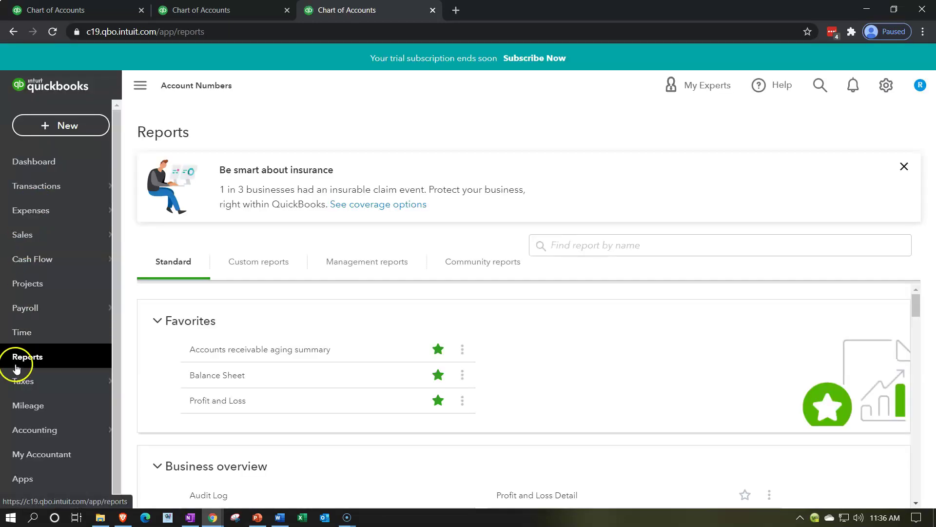
Run the Profit and Loss report for 01/01/2020 to 12/31/2020.
click(209, 403)
scroll(208, 407, down, 1)
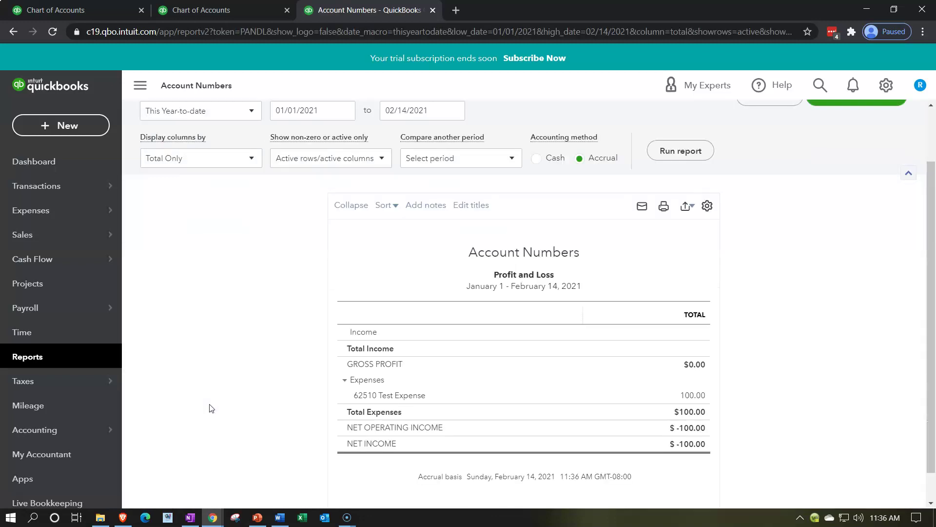
triple_click(325, 110)
text(01/01/2020)
key(Tab)
text(12/31/2020)
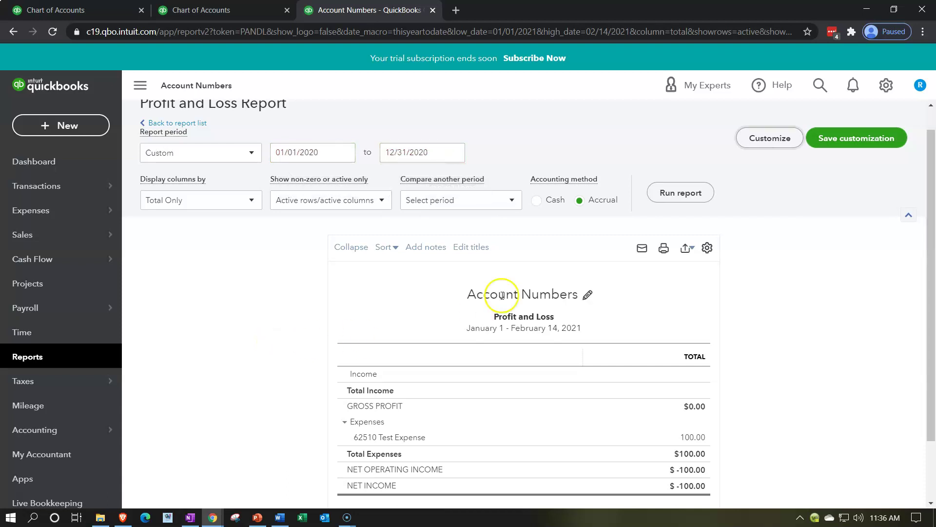
click(671, 195)
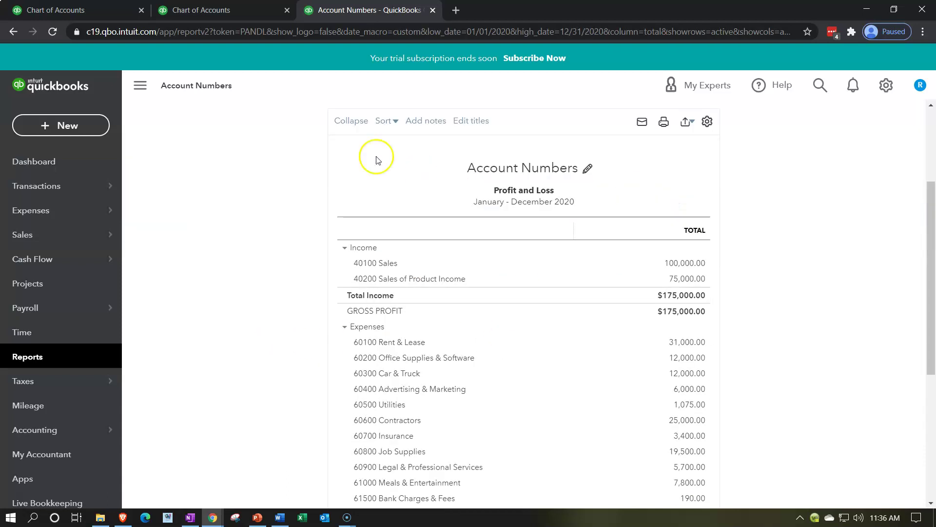
Hide the left navigation sidebar and zoom the report to 125%.
click(151, 93)
key(ctrl+plus)
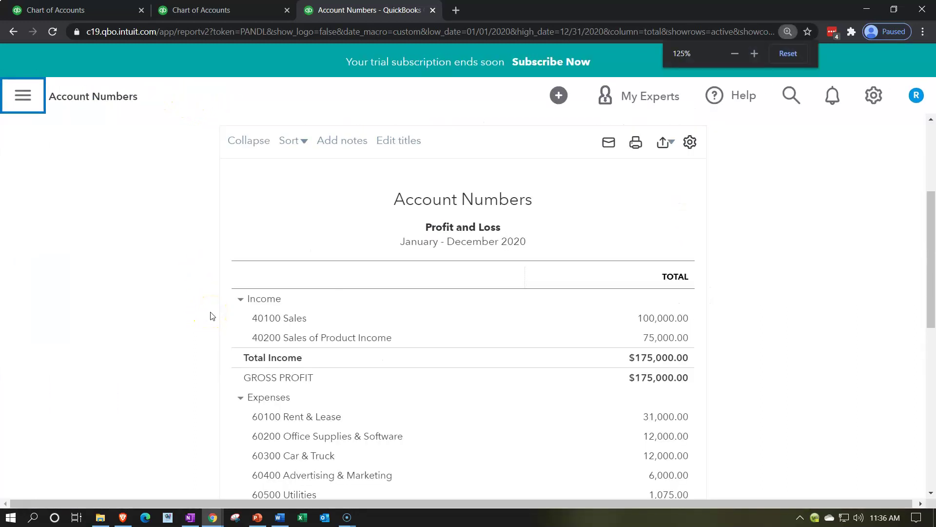
click(235, 11)
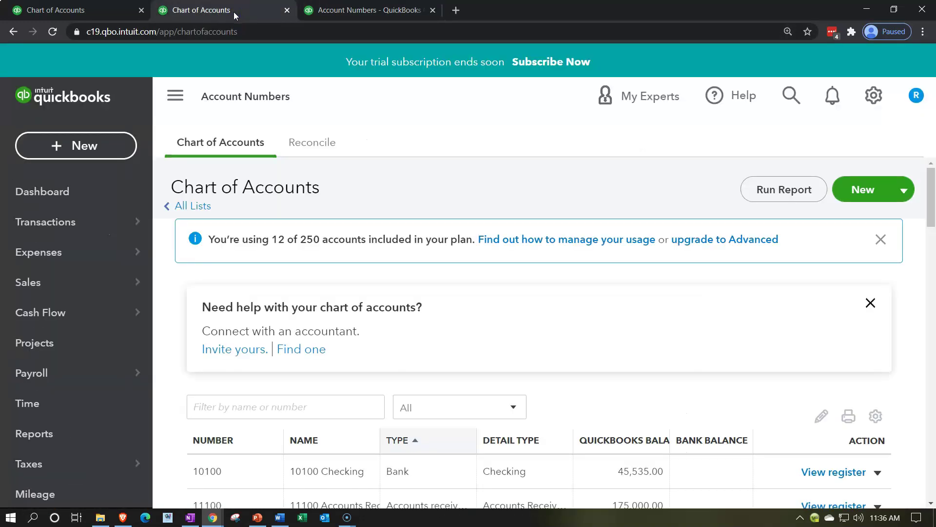
Run the Balance Sheet for 01/01/2020 to 12/31/2020 and hide the sidebar.
click(62, 434)
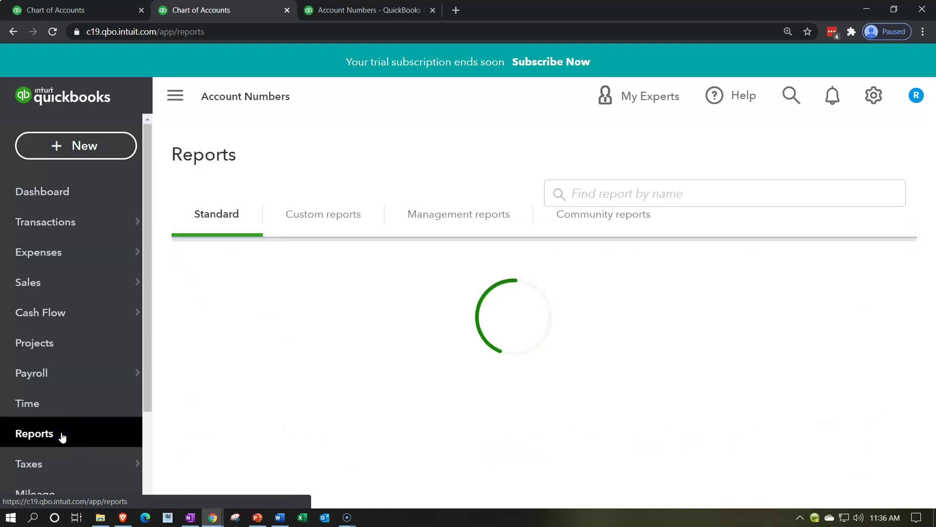
scroll(269, 415, down, 1)
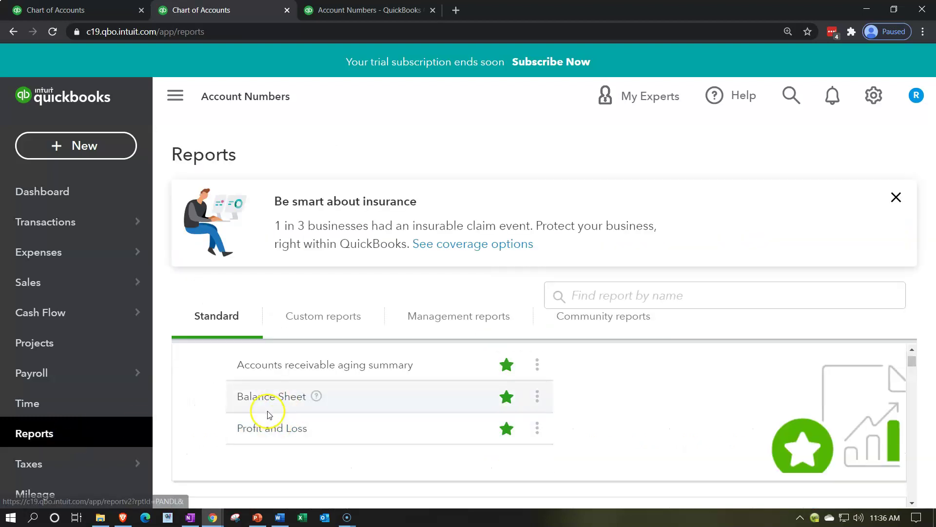
click(266, 398)
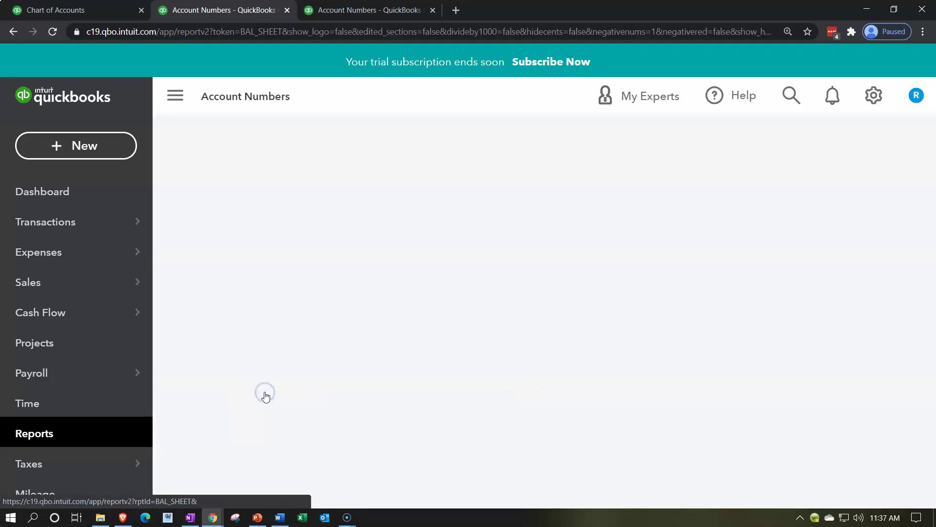
click(406, 181)
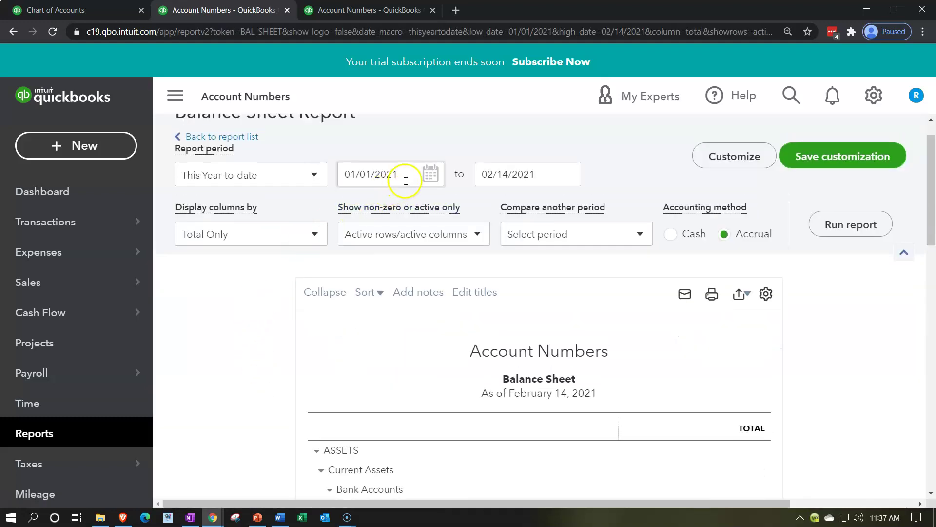
text(01)
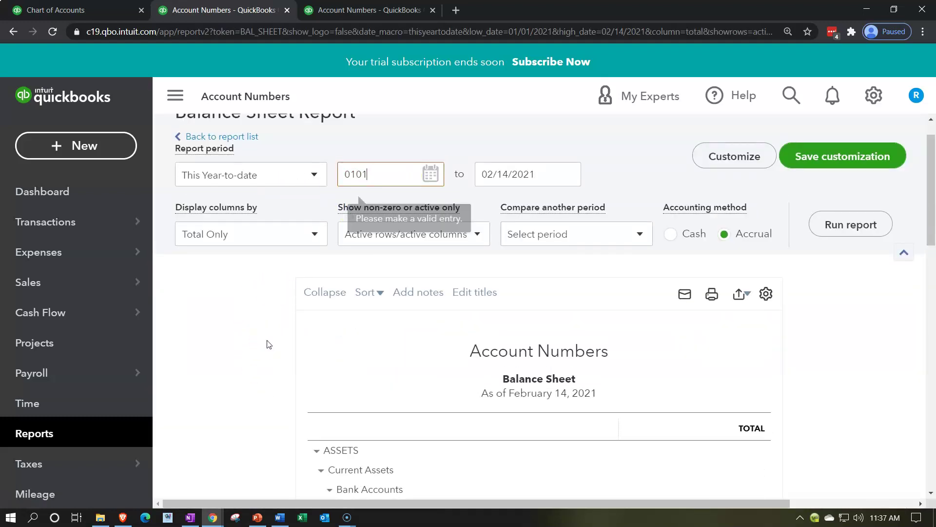
text(/01/2020)
key(Tab)
text(12312020)
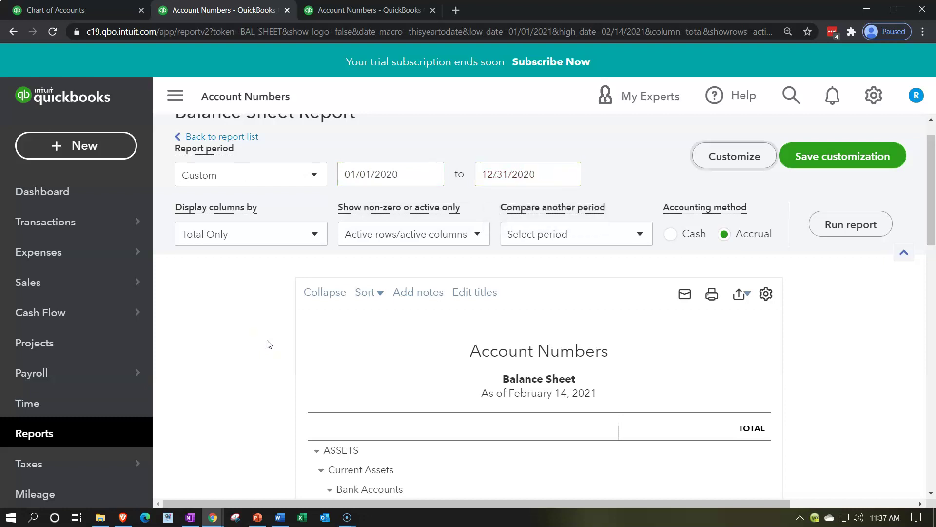
click(813, 227)
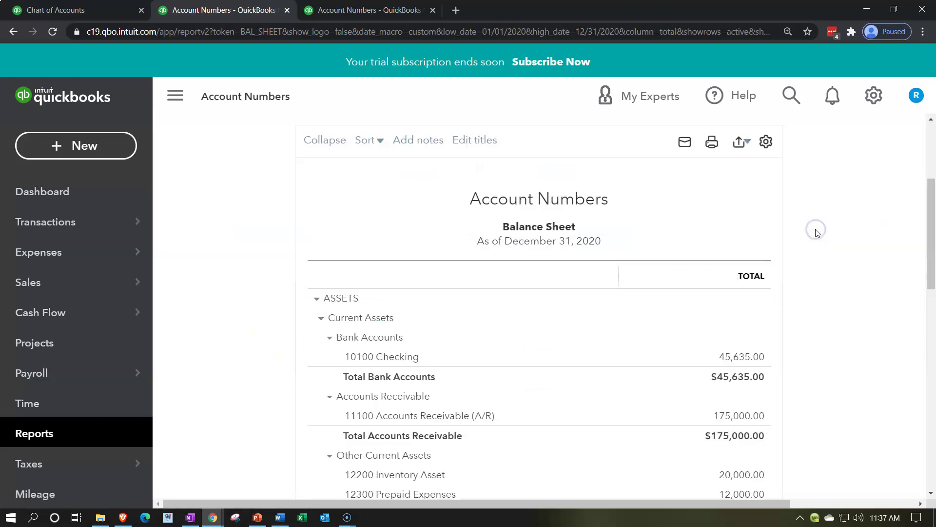
click(177, 96)
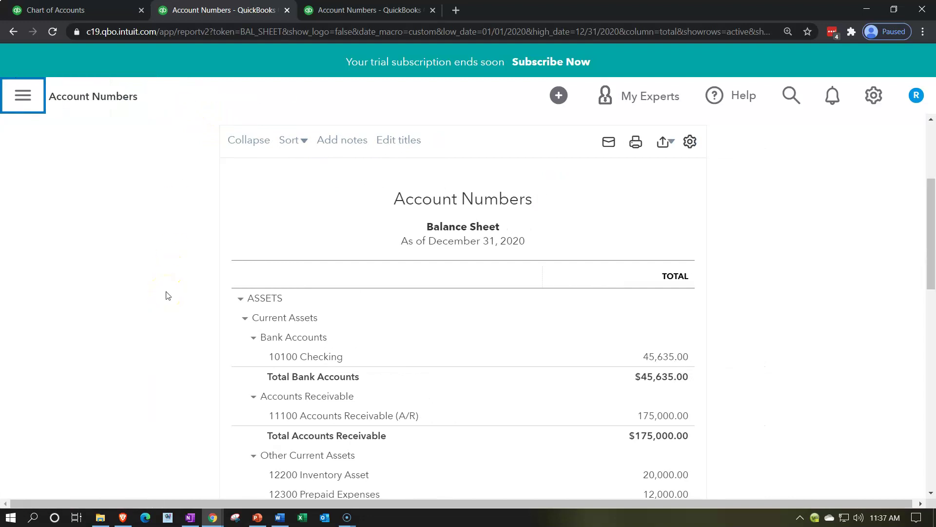
Collapse the ASSETS and LIABILITIES AND EQUITY sections, then expand ASSETS again.
scroll(168, 296, down, 2)
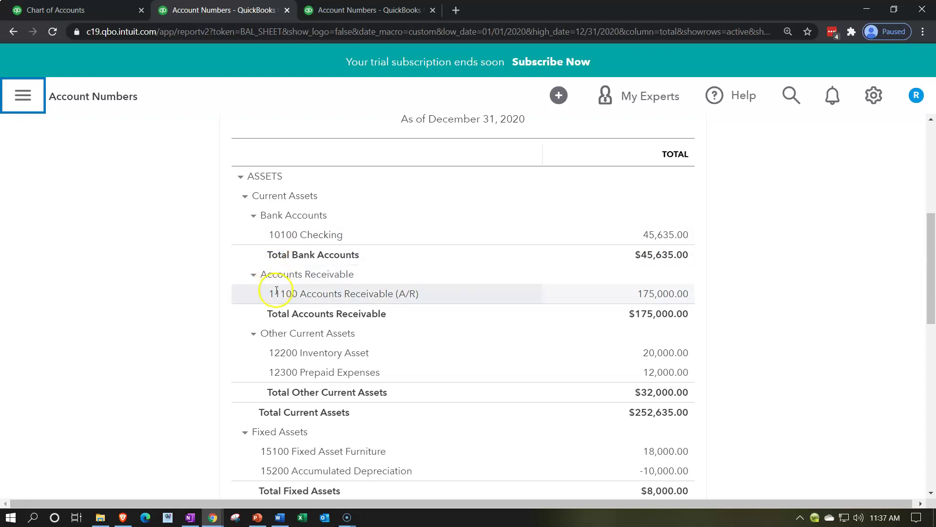
scroll(276, 290, down, 2)
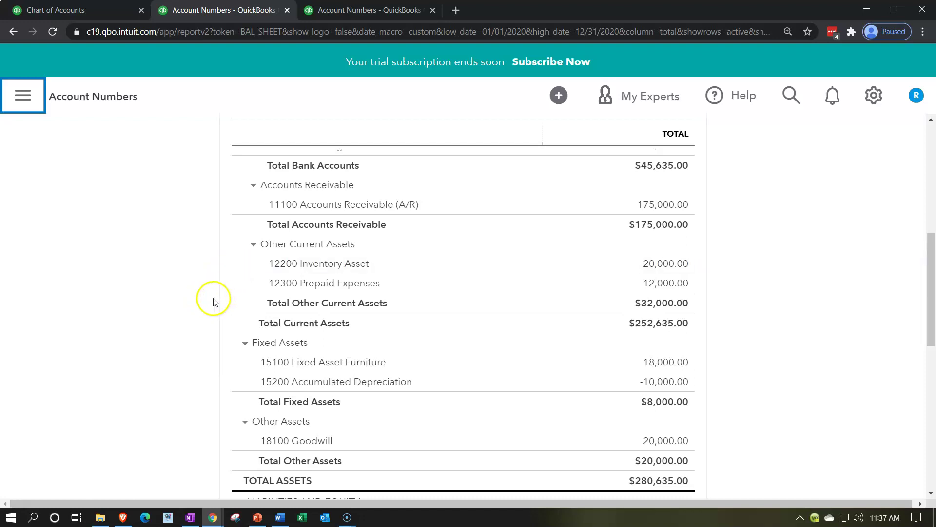
scroll(189, 306, up, 3)
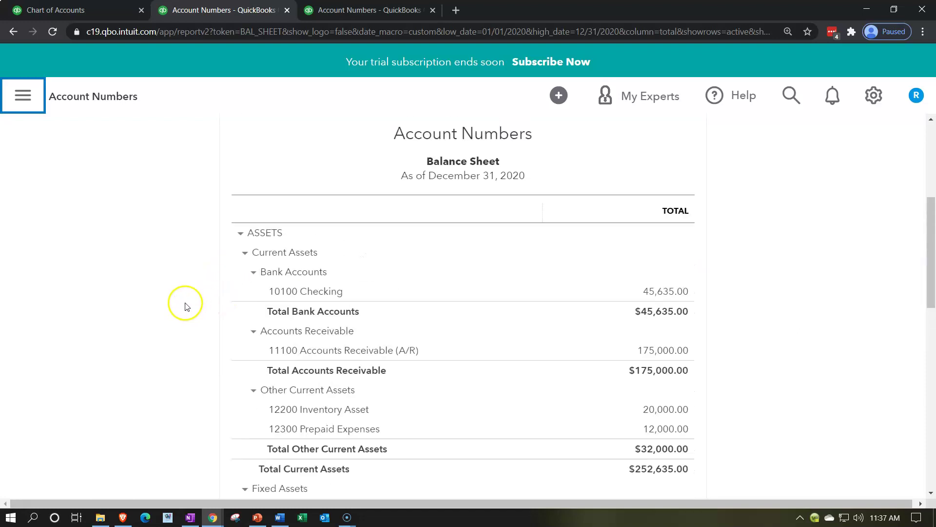
click(241, 238)
click(240, 258)
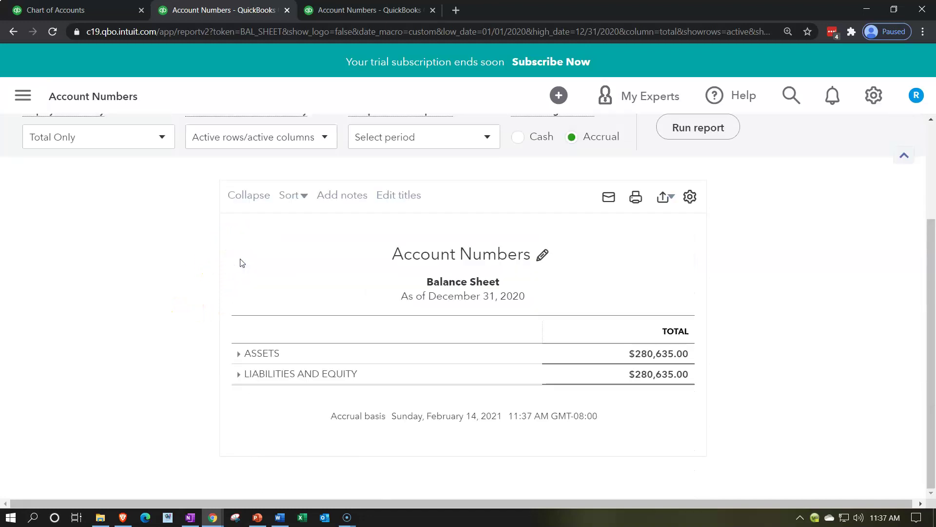
click(239, 354)
Scroll through the Balance Sheet's asset rows down toward the liabilities section.
scroll(205, 360, down, 2)
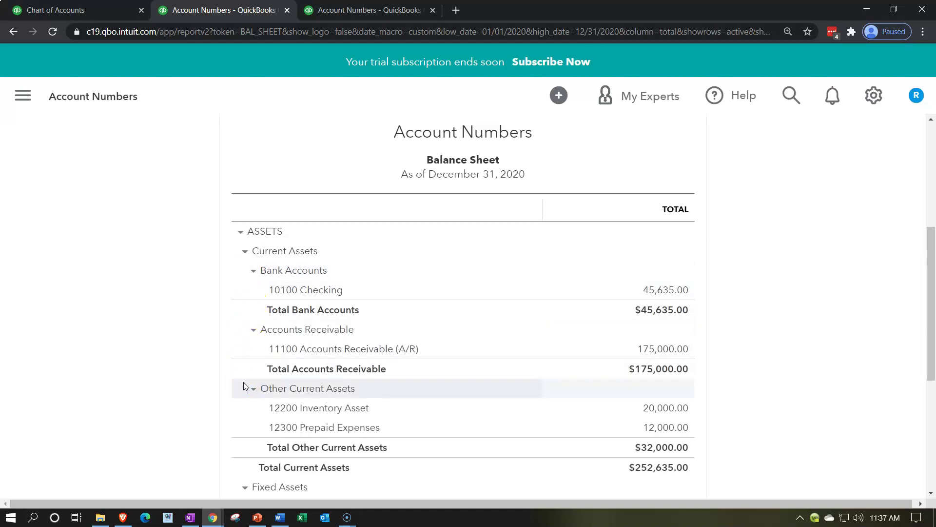
scroll(243, 385, down, 3)
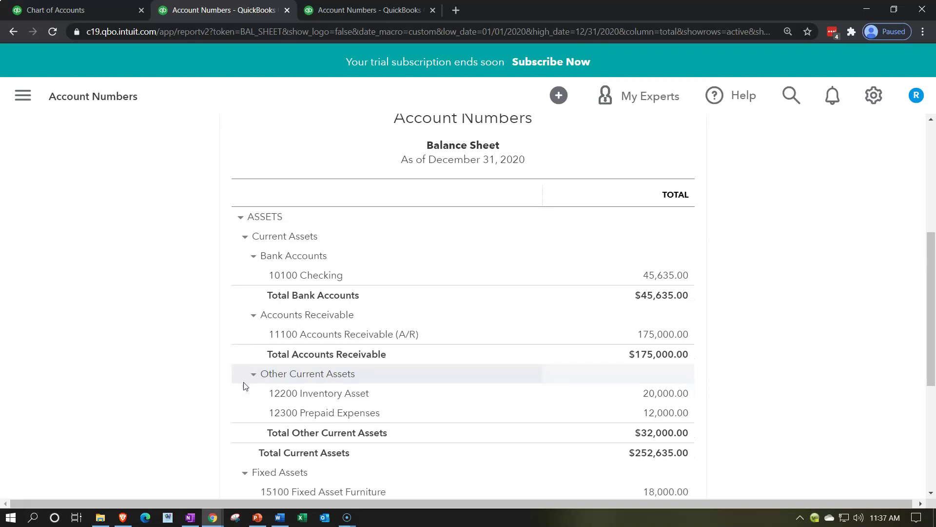
drag(245, 323, 254, 267)
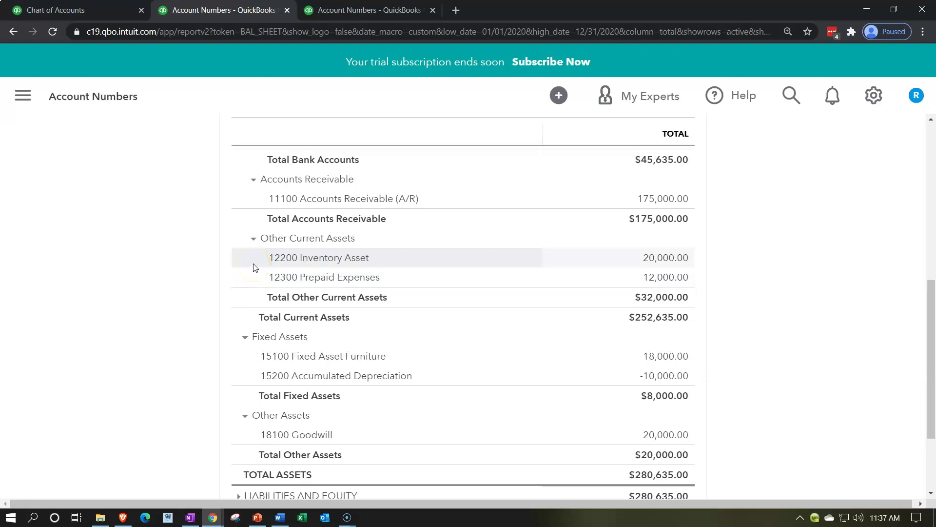
scroll(253, 267, down, 2)
drag(253, 296, 259, 243)
scroll(261, 311, down, 2)
click(258, 257)
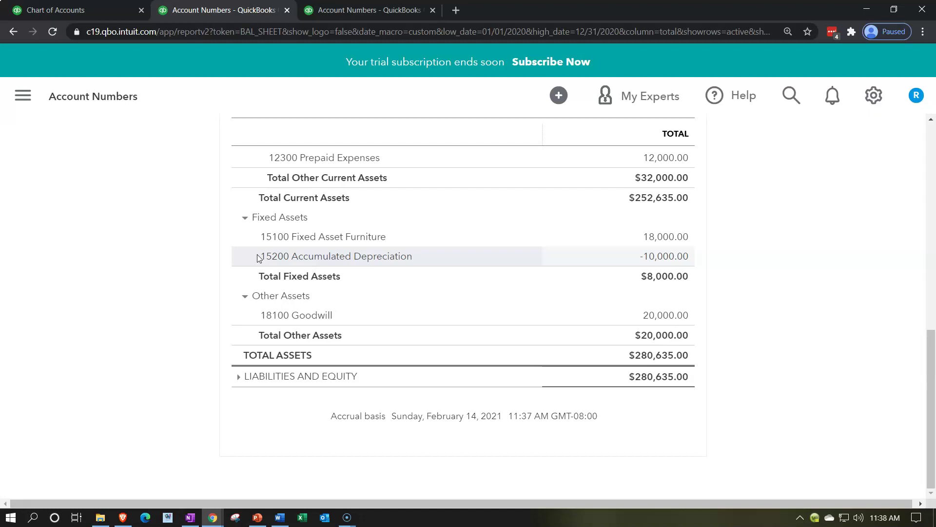
click(238, 380)
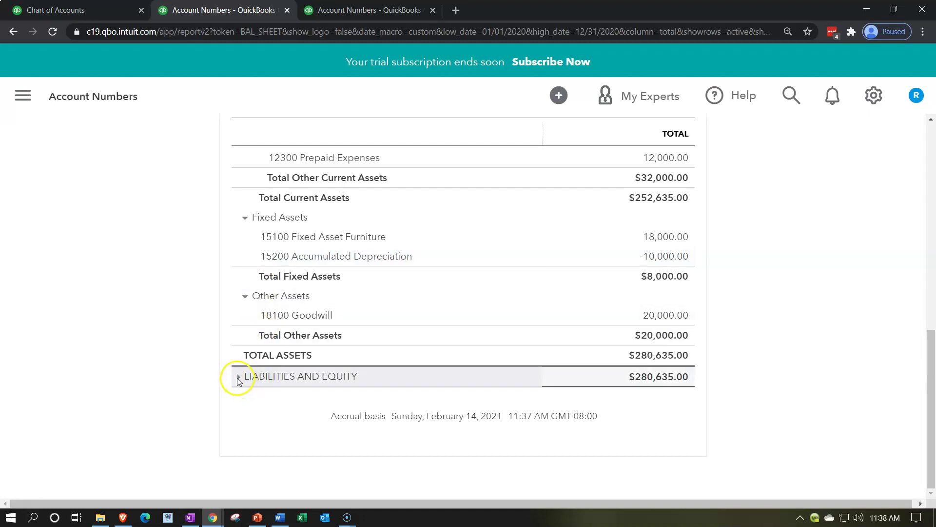
Expand LIABILITIES AND EQUITY and scroll to the $280,635.00 Total Liabilities and Equity line.
click(239, 374)
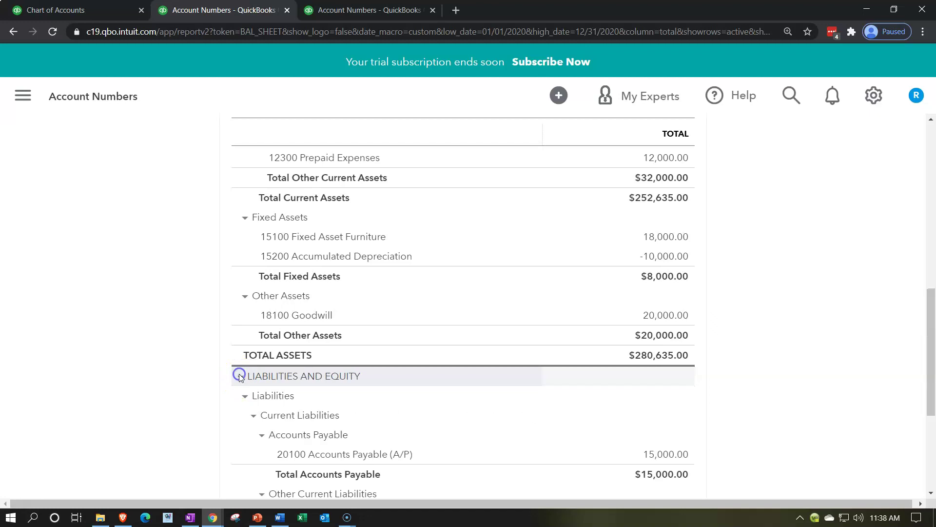
scroll(200, 385, down, 3)
scroll(200, 383, down, 1)
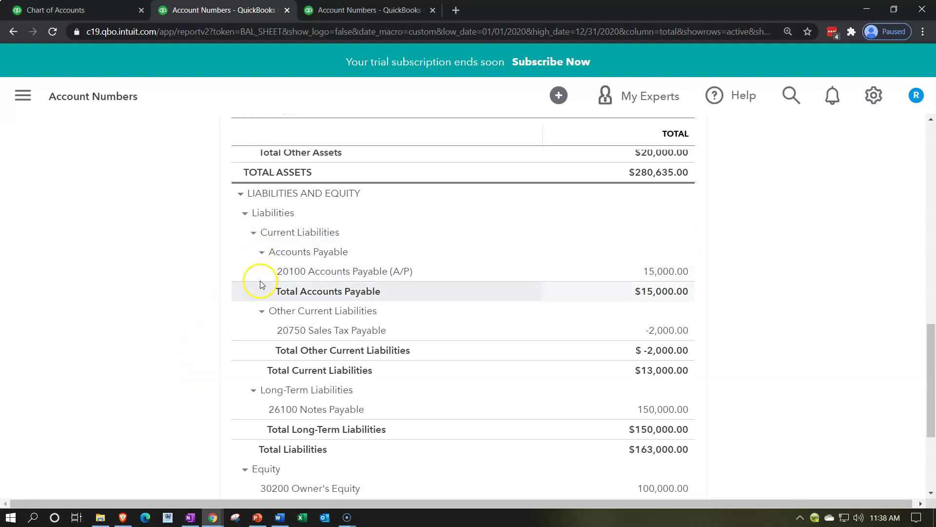
scroll(252, 324, down, 1)
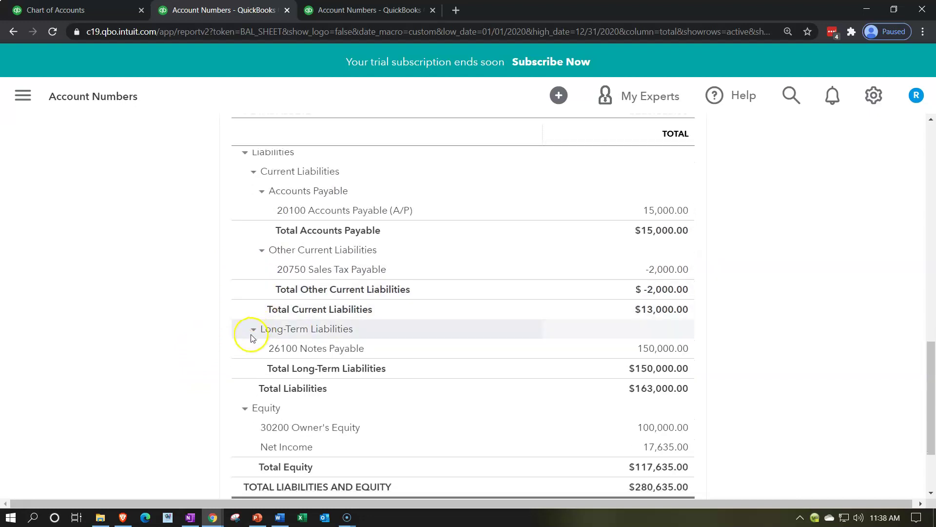
scroll(248, 329, down, 2)
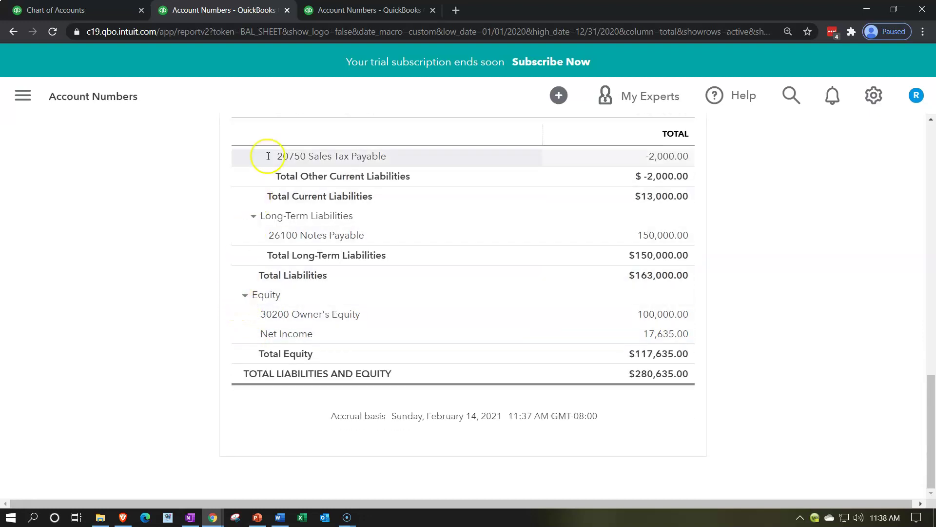
Switch to the 2020 Profit and Loss tab and scroll through its numbered income and expense rows.
click(358, 10)
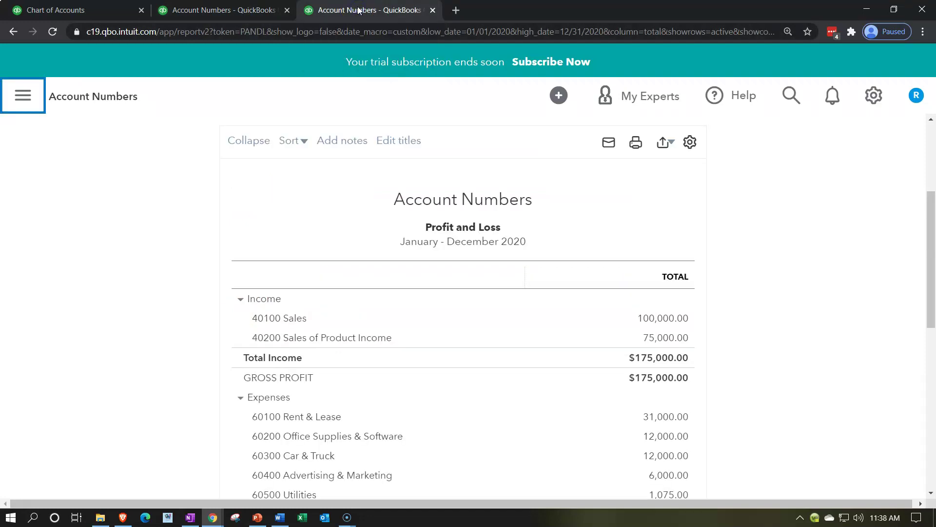
scroll(188, 320, down, 2)
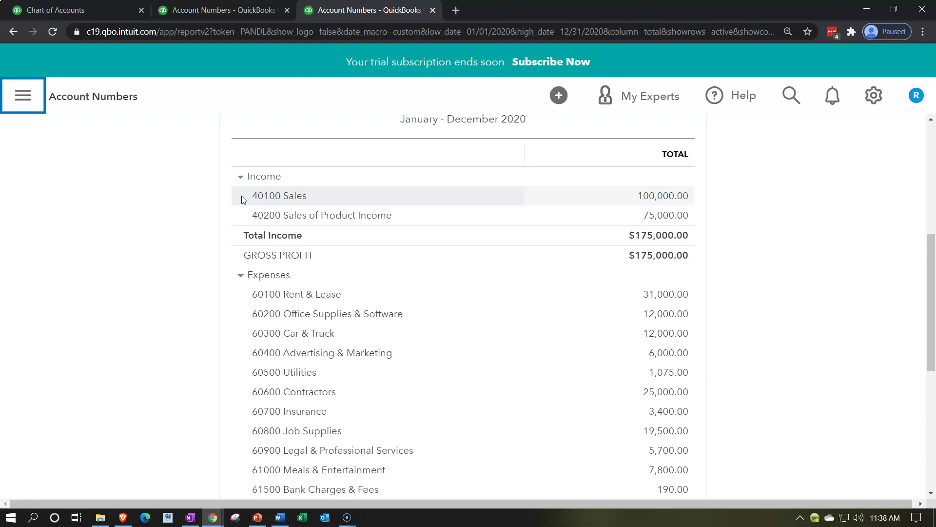
scroll(242, 196, down, 3)
scroll(242, 197, up, 1)
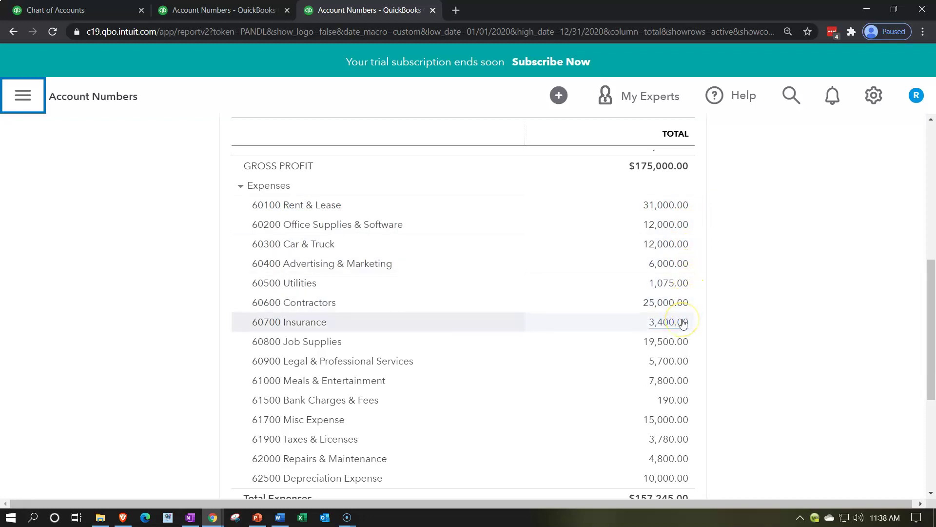
scroll(683, 323, down, 1)
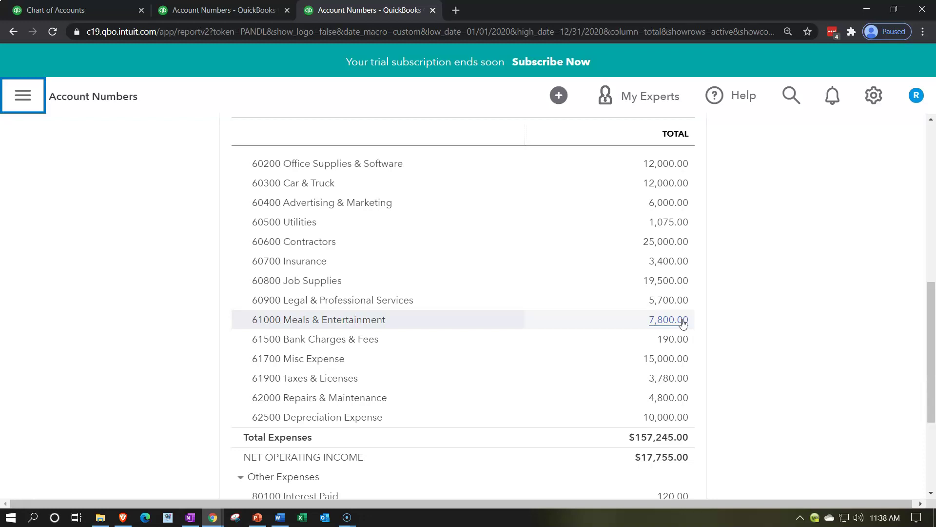
scroll(683, 323, down, 1)
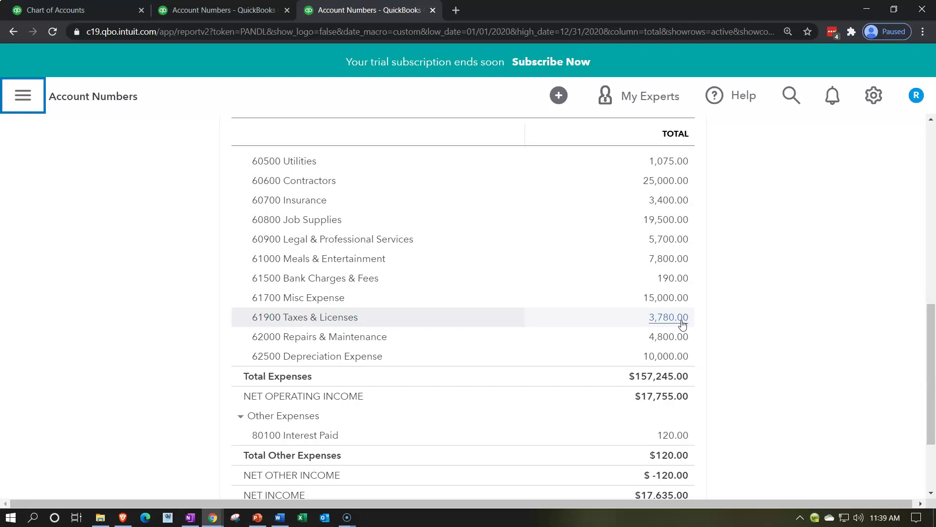
scroll(156, 338, up, 2)
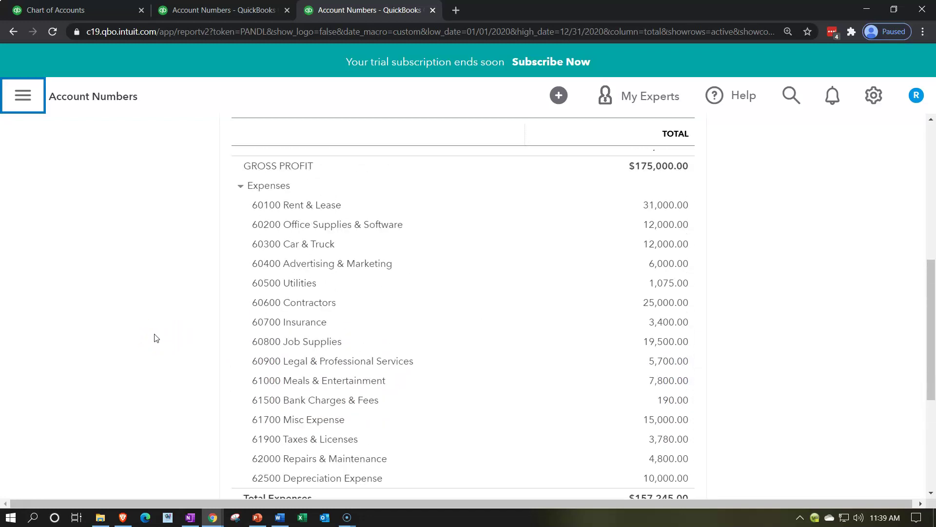
scroll(156, 338, up, 8)
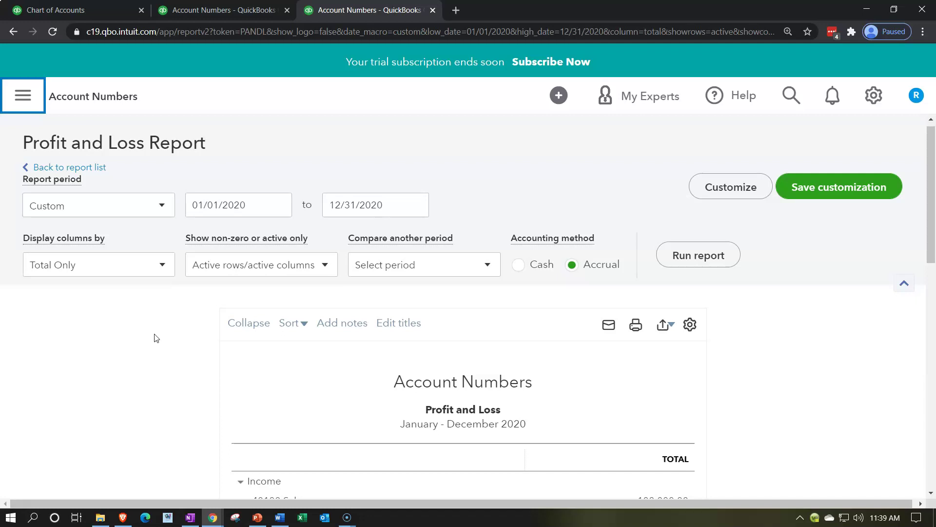
scroll(156, 338, down, 8)
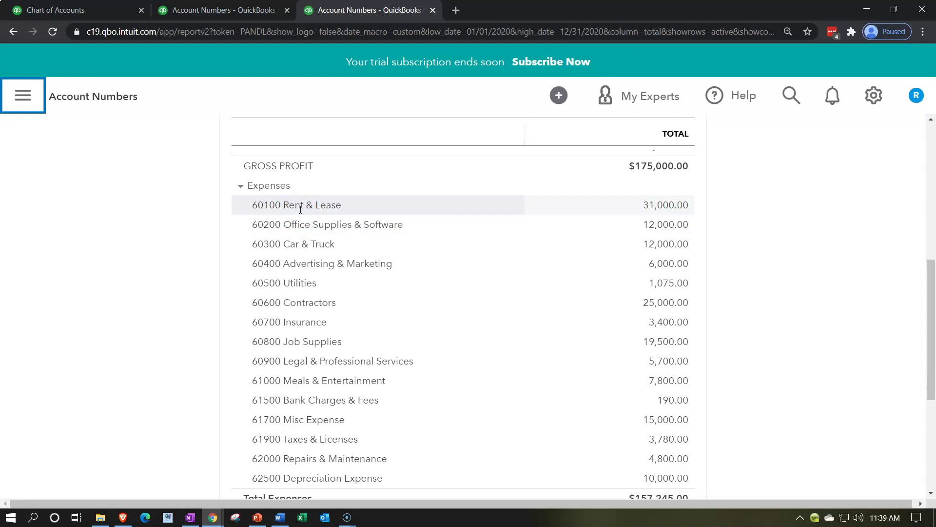
scroll(188, 303, up, 4)
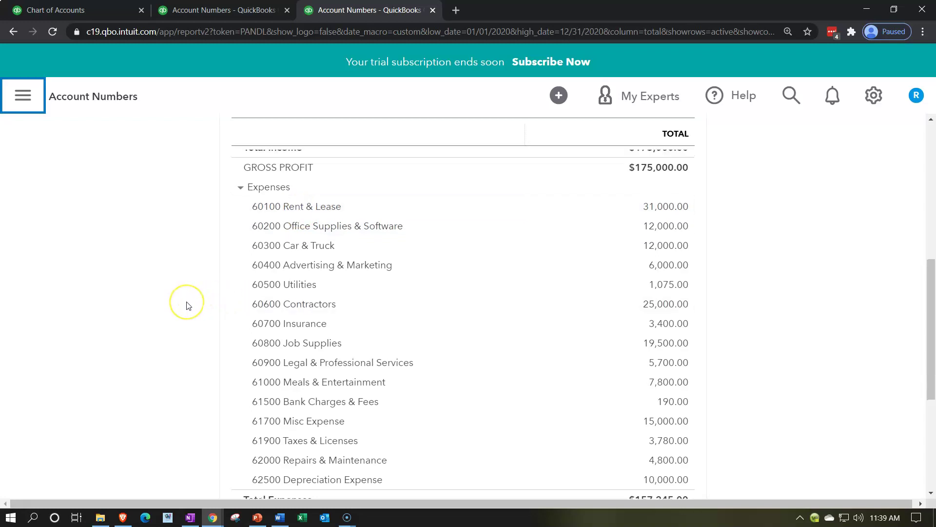
scroll(188, 305, up, 1)
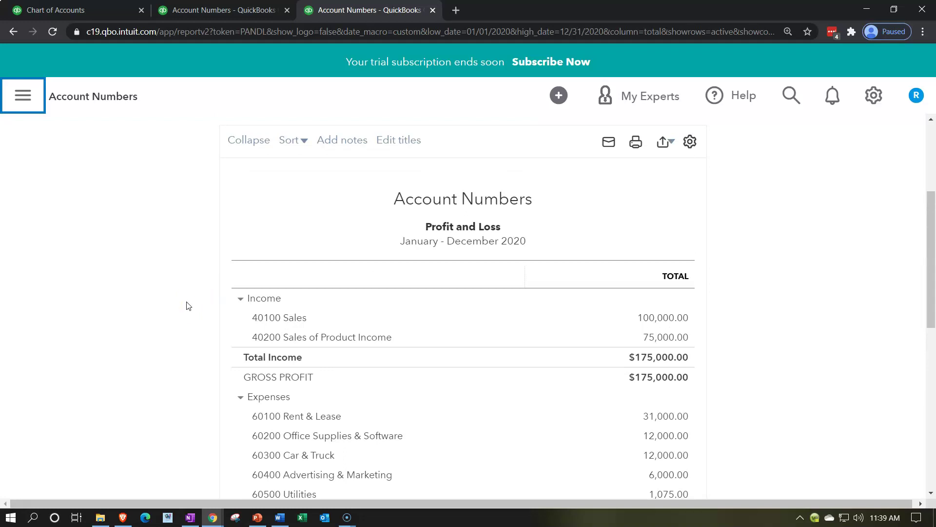
scroll(188, 306, down, 3)
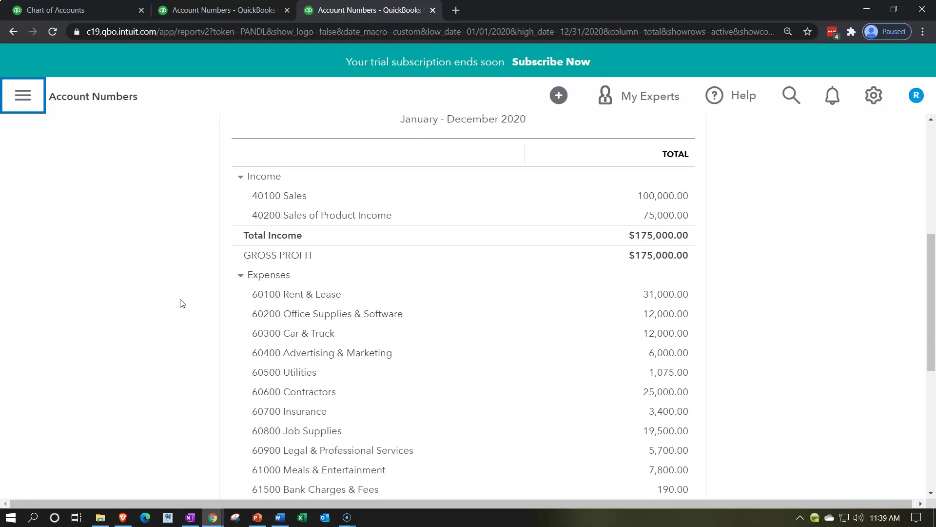
Switch Enable account numbers off in Advanced Chart of accounts settings, save, and exit settings.
click(868, 108)
click(241, 191)
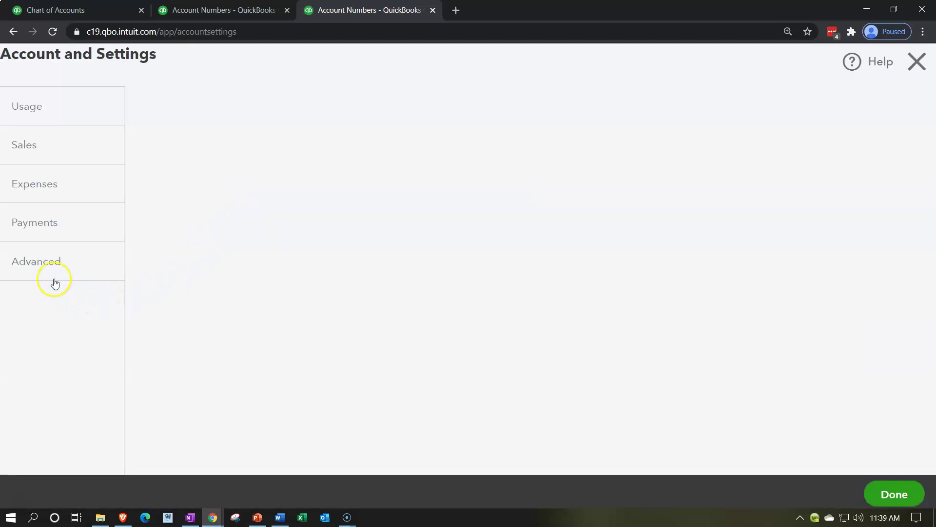
click(44, 271)
click(39, 306)
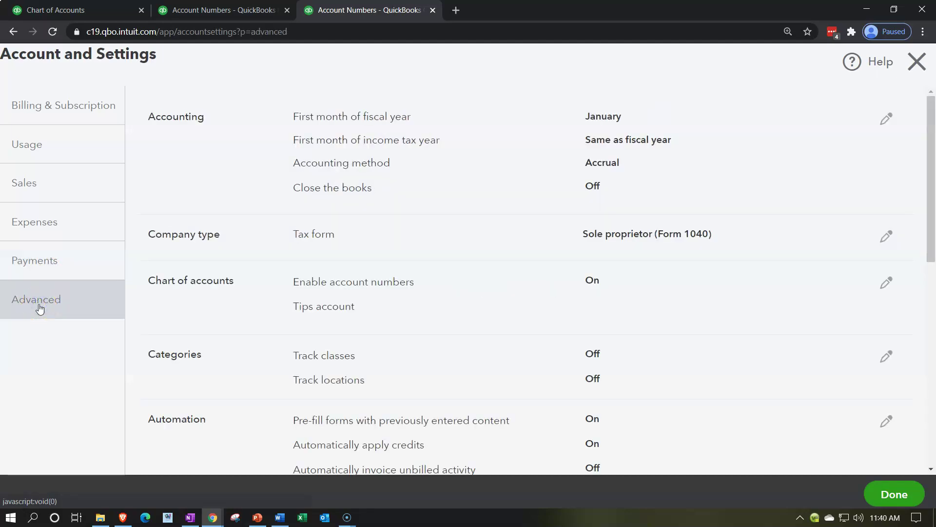
click(38, 301)
click(37, 348)
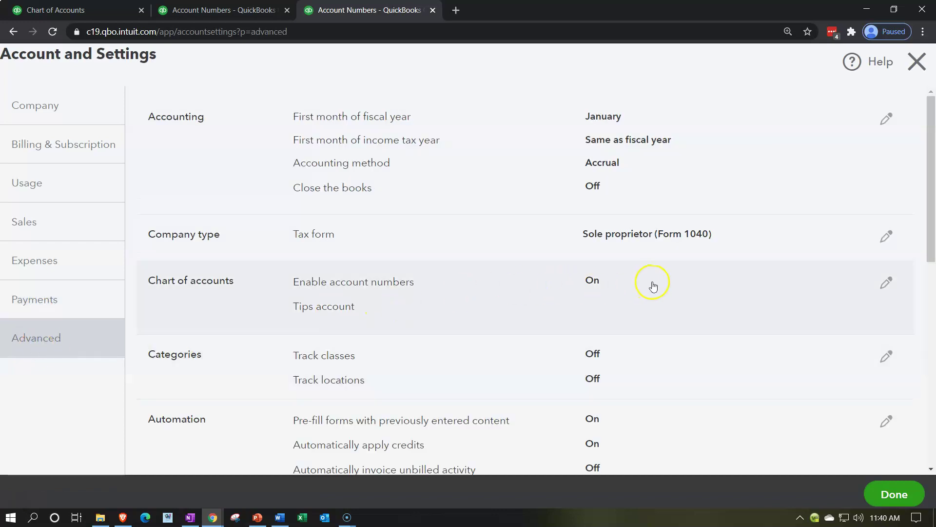
click(654, 286)
click(612, 286)
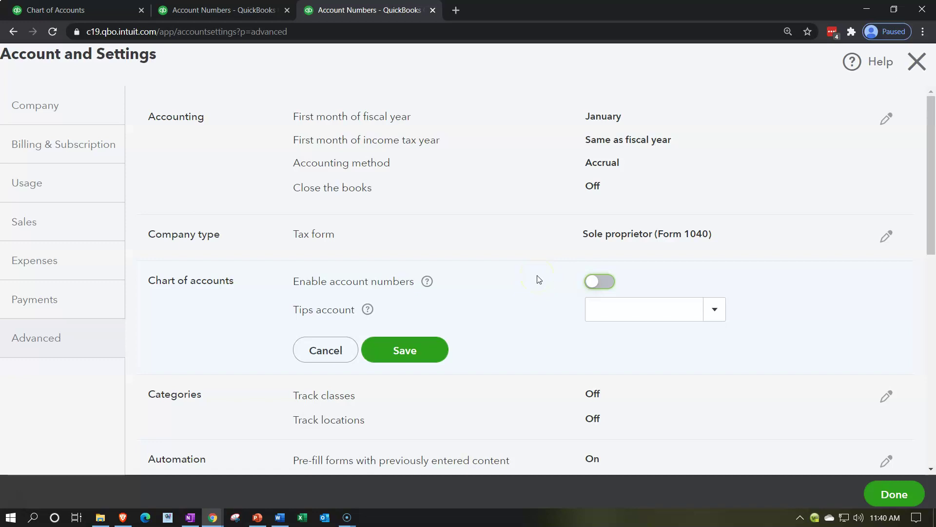
click(428, 351)
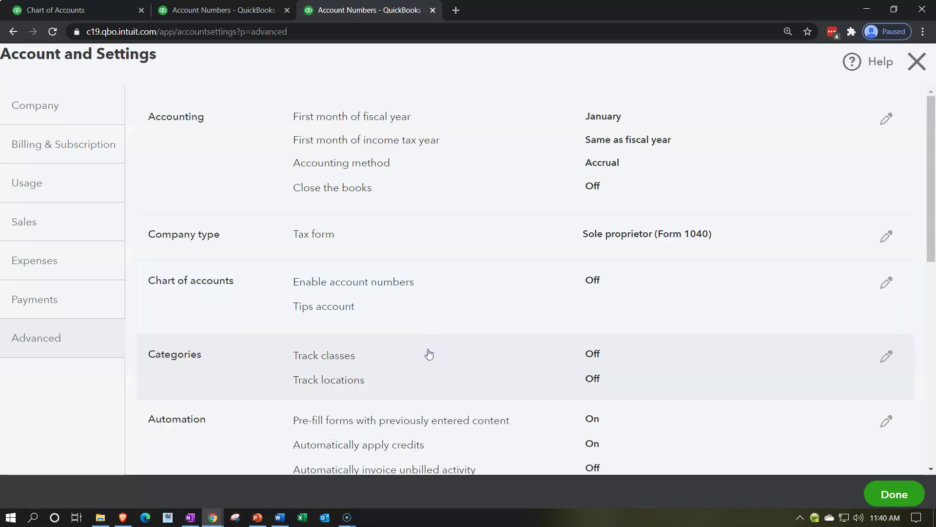
click(887, 493)
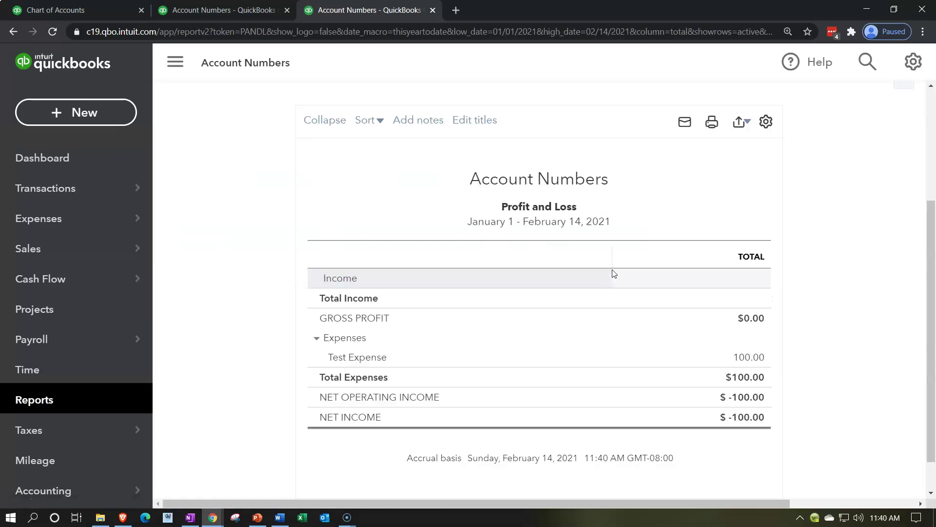
scroll(315, 276, up, 1)
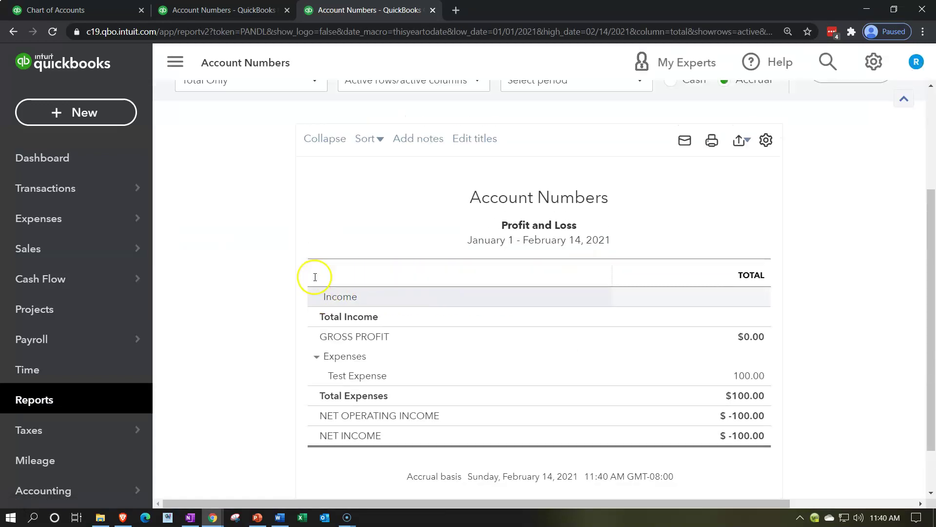
scroll(315, 276, up, 3)
click(415, 212)
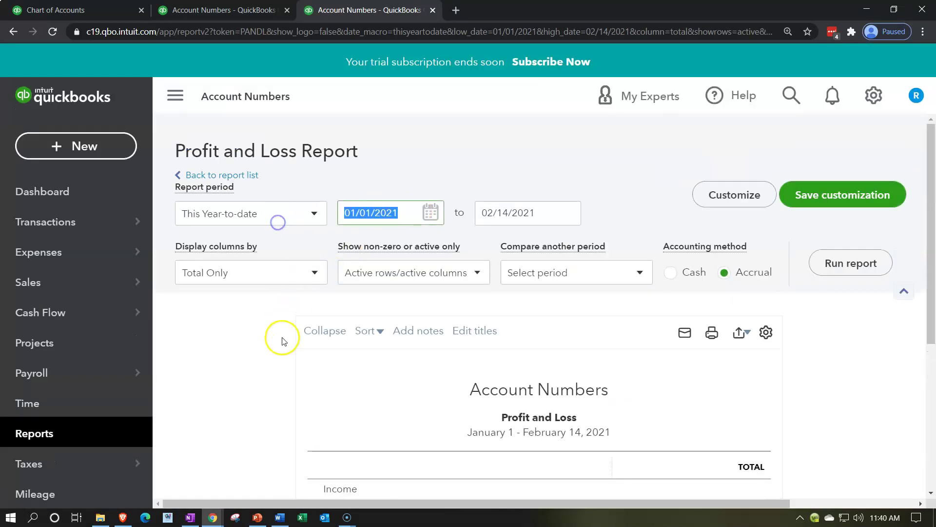
text(01/01/2020)
key(Tab)
text(123120)
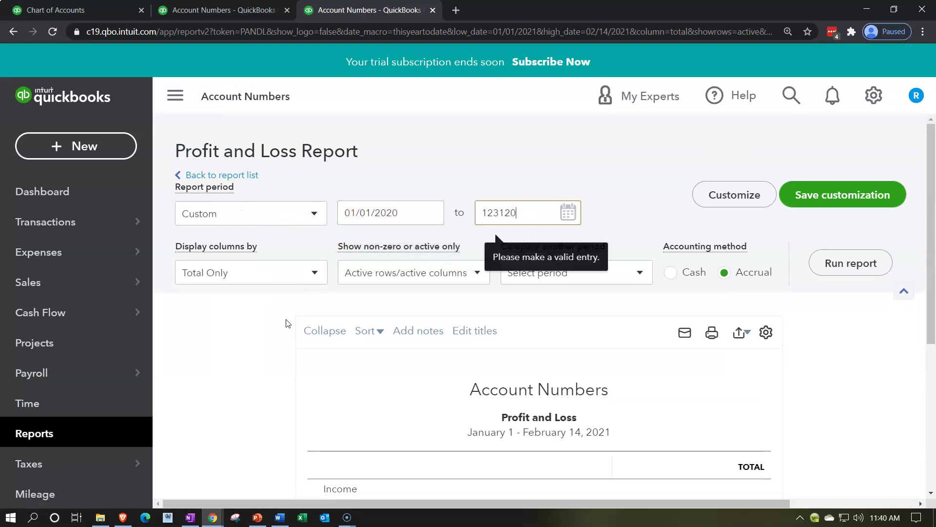
key(Tab)
click(832, 264)
scroll(511, 198, down, 4)
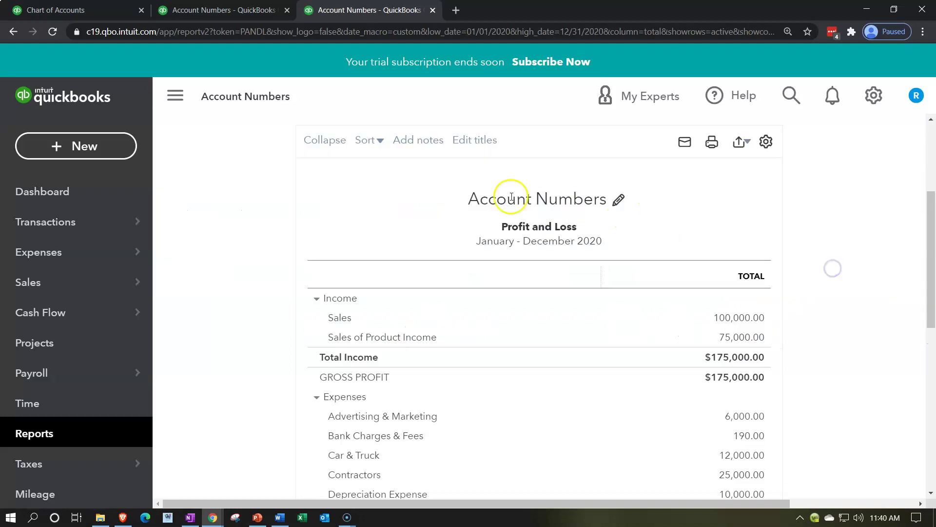
click(175, 96)
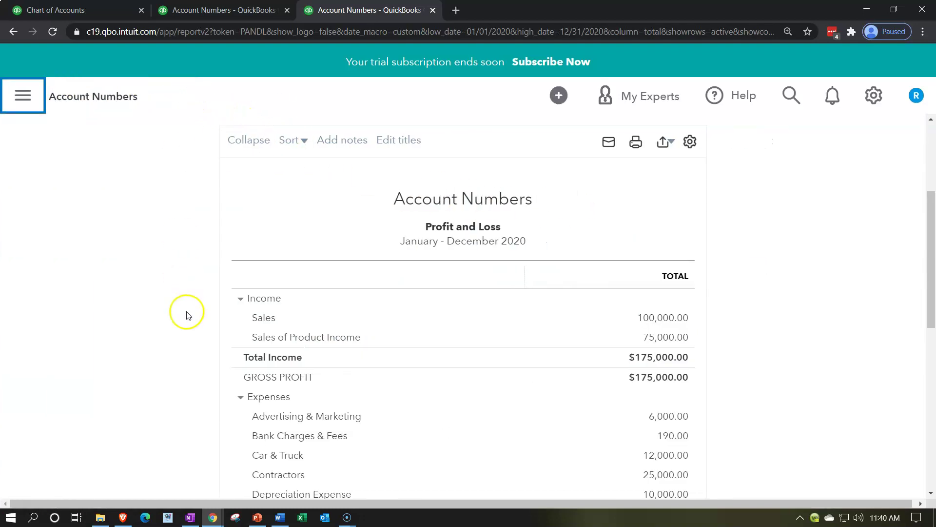
scroll(188, 315, down, 1)
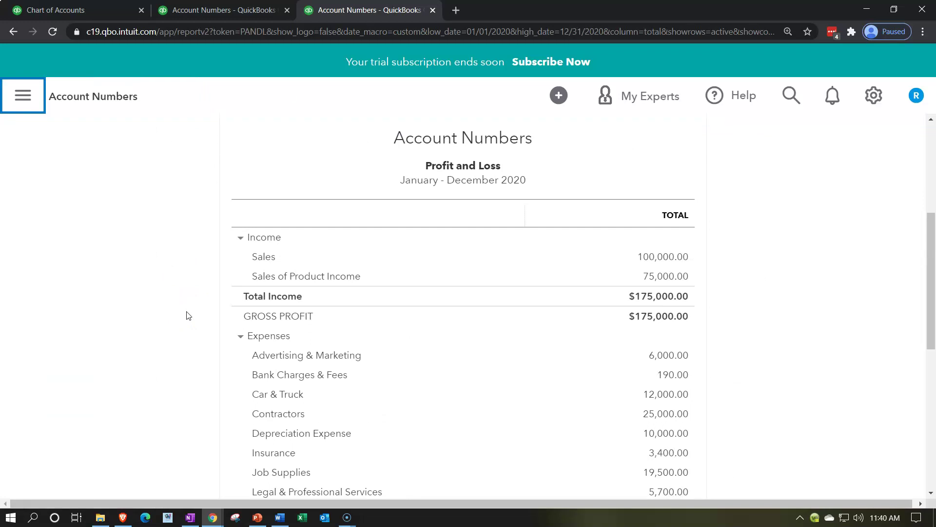
scroll(188, 315, down, 1)
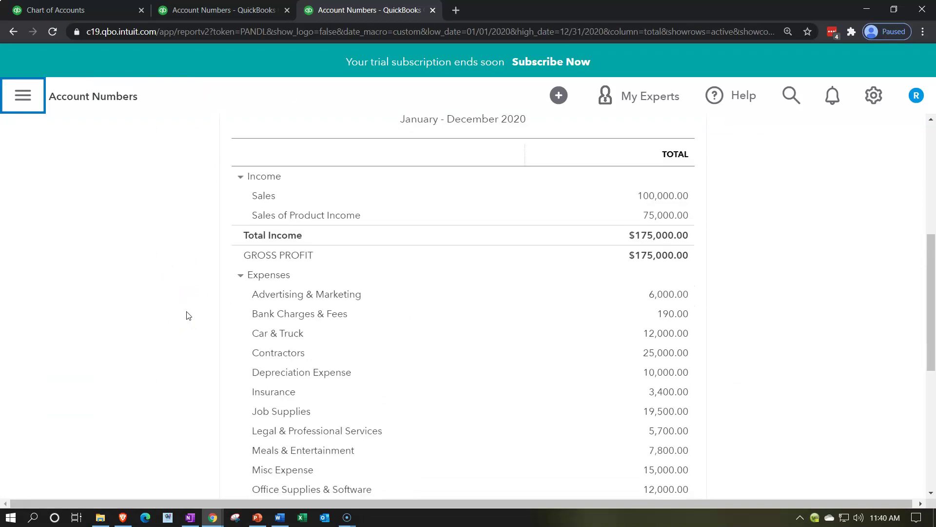
scroll(188, 315, down, 2)
drag(234, 244, 239, 224)
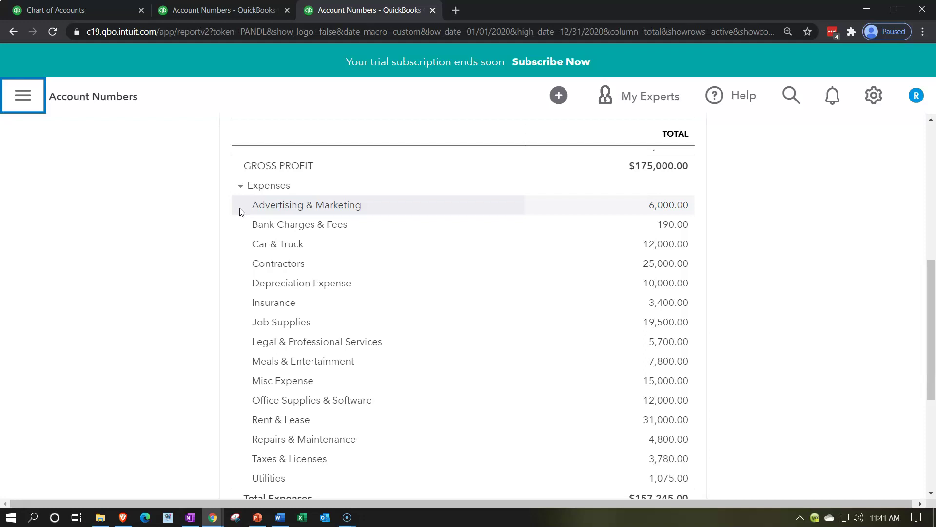
scroll(218, 295, up, 5)
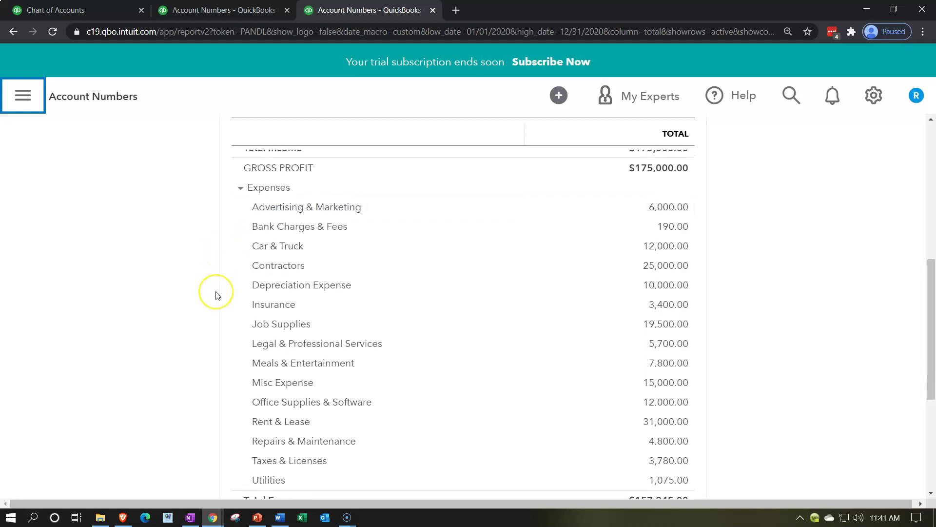
scroll(218, 296, up, 3)
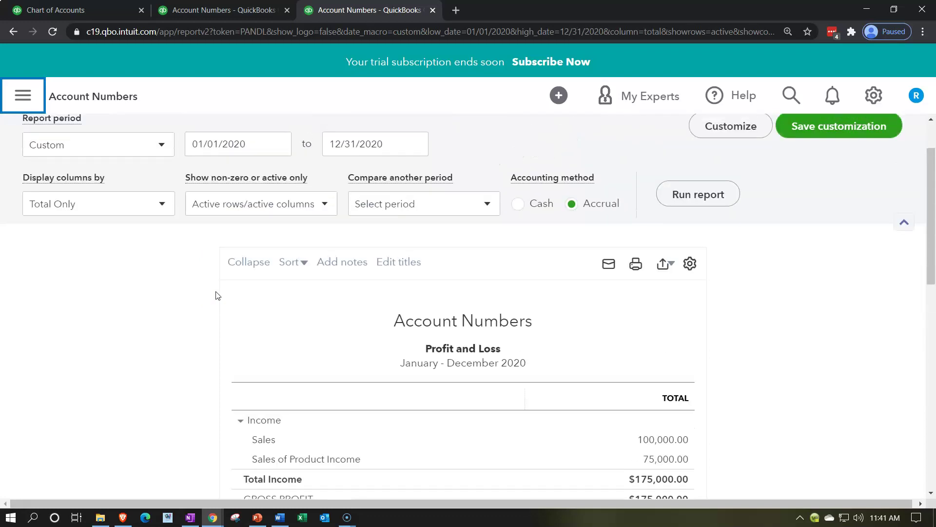
scroll(218, 296, down, 4)
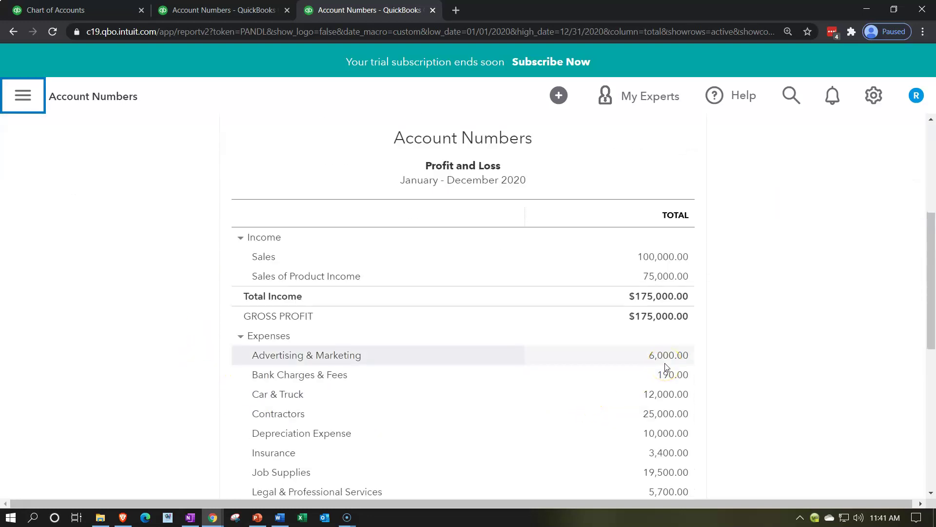
scroll(666, 366, up, 5)
click(514, 357)
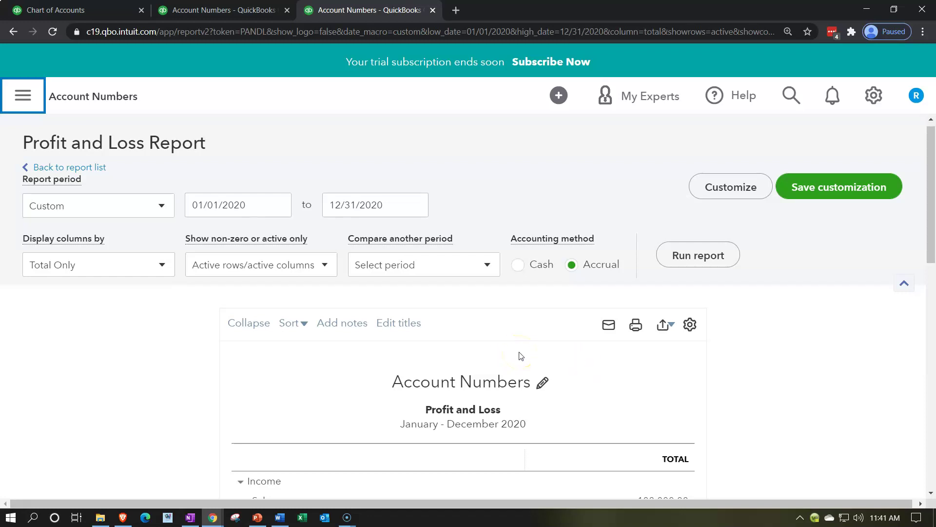
Sort the Profit and Loss lines by Total in descending order.
click(293, 323)
click(246, 352)
click(297, 323)
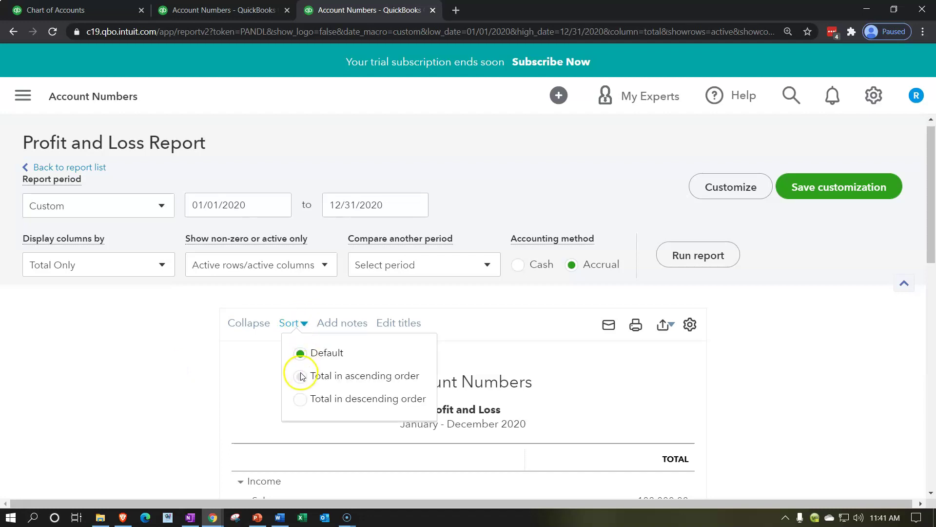
click(299, 398)
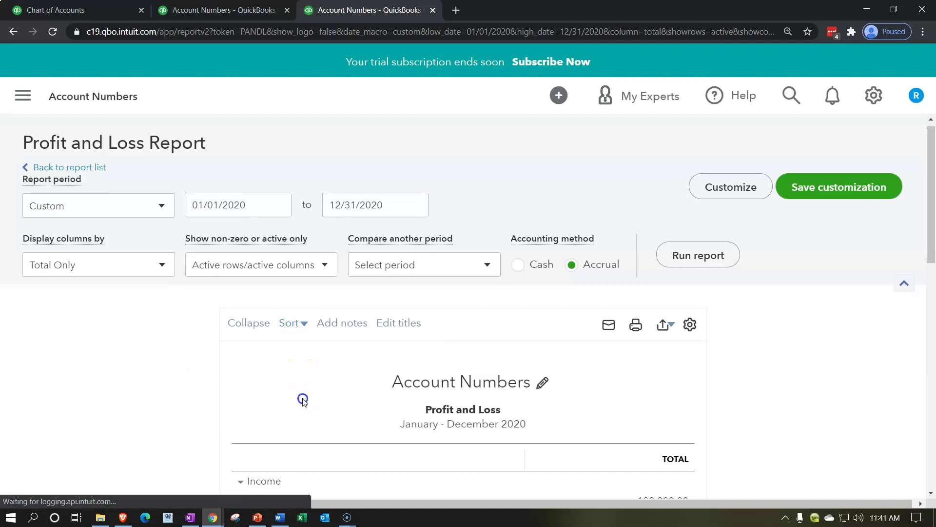
Scroll through the re-sorted report, reviewing unnumbered Sales 100,000.00 and Total Income $175,000.00.
scroll(302, 397, down, 3)
click(205, 380)
scroll(196, 381, down, 5)
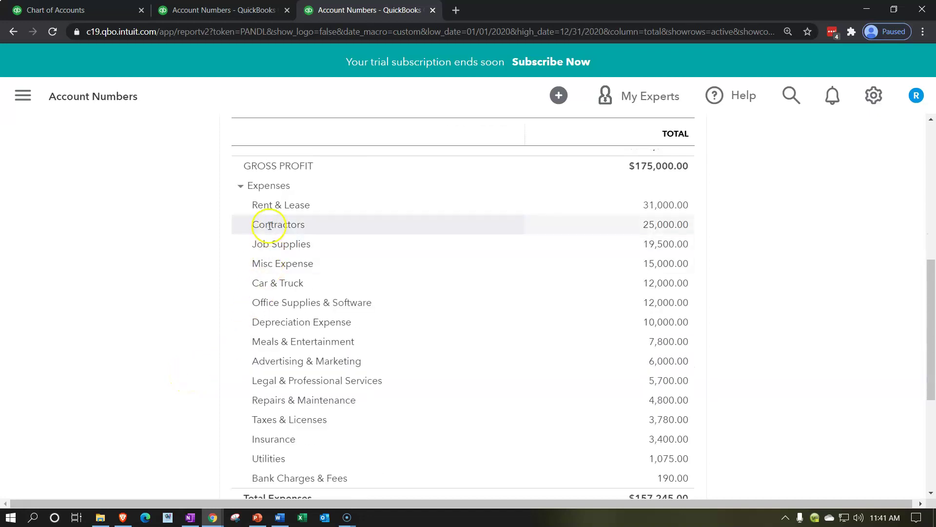
click(192, 273)
scroll(191, 273, up, 2)
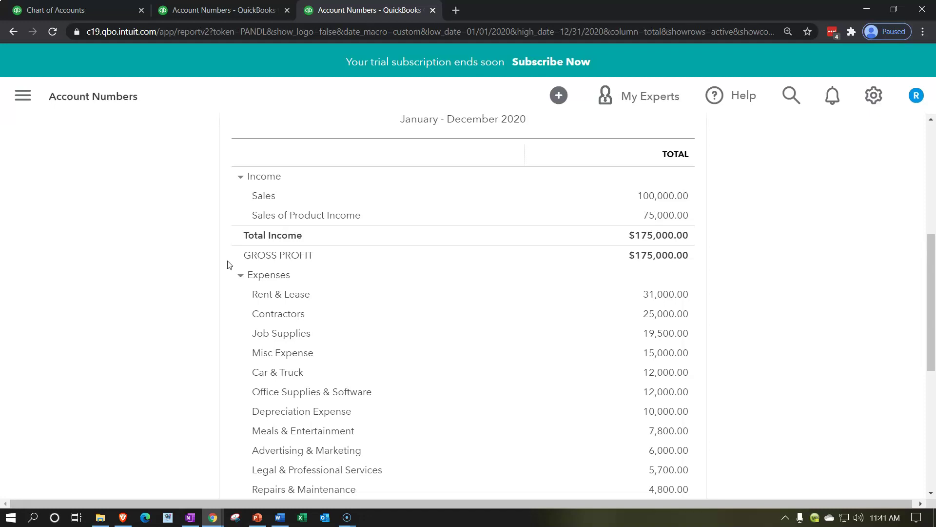
scroll(227, 264, down, 2)
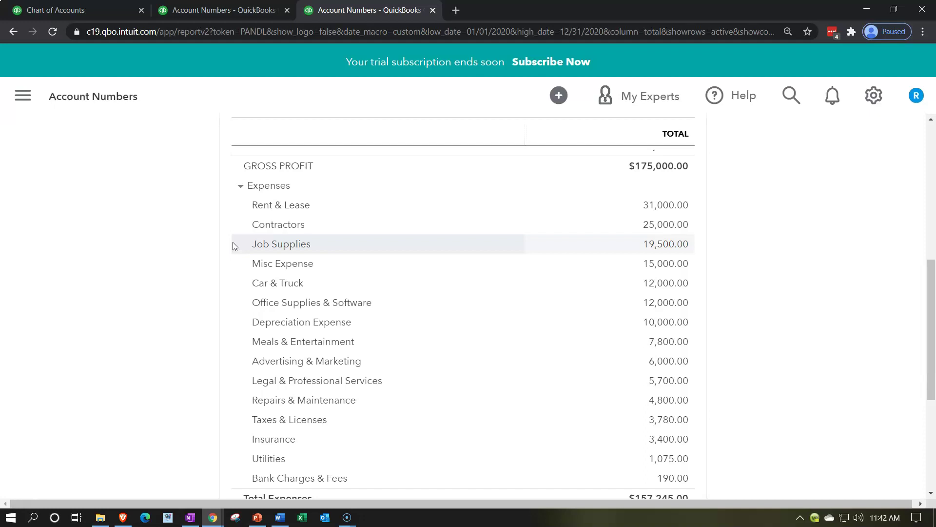
scroll(232, 243, up, 6)
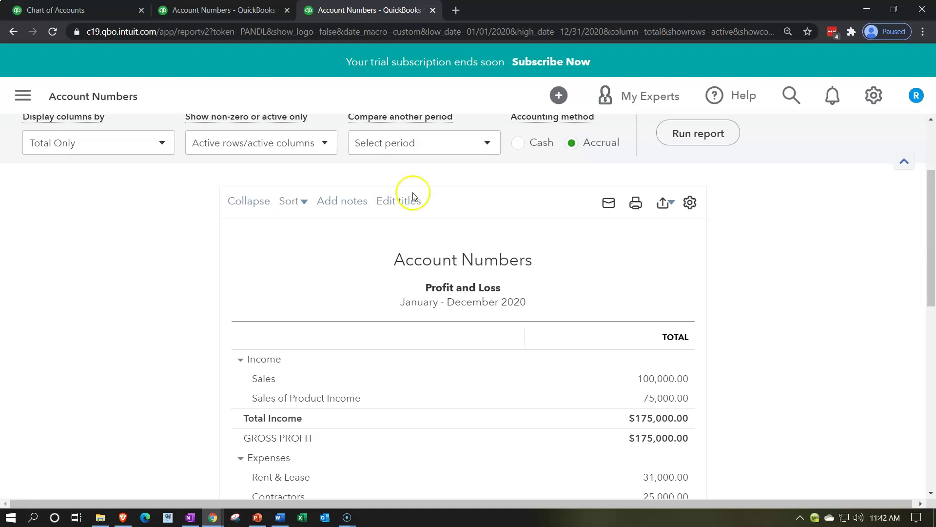
Turn Enable account numbers back on with Show account numbers ticked, save, and exit settings.
click(872, 105)
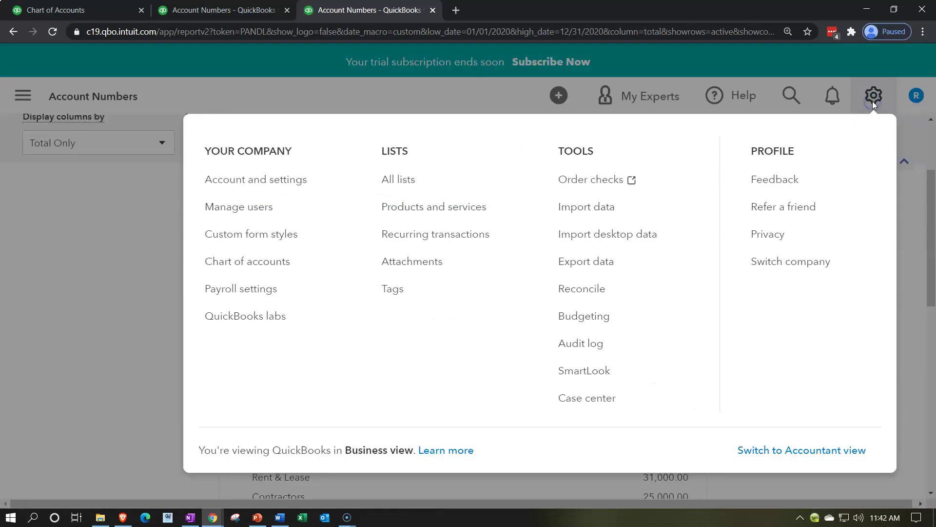
click(235, 180)
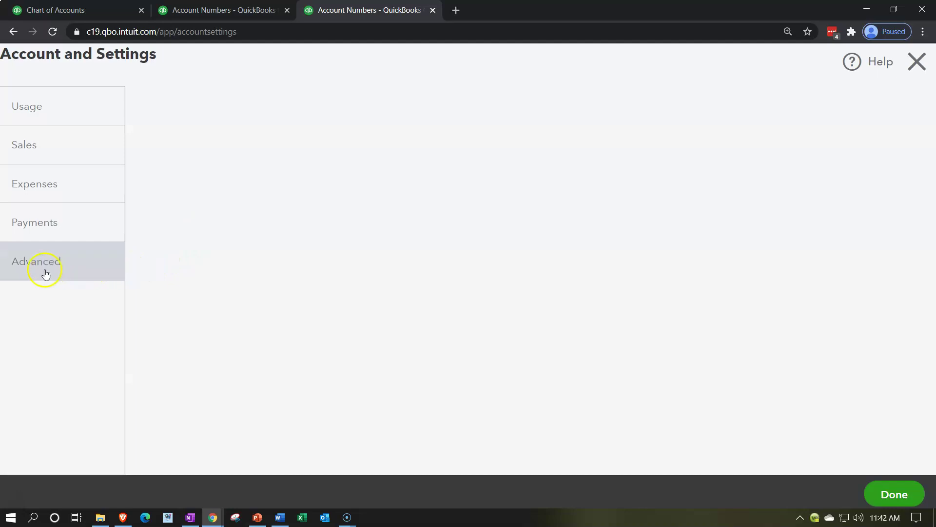
click(42, 308)
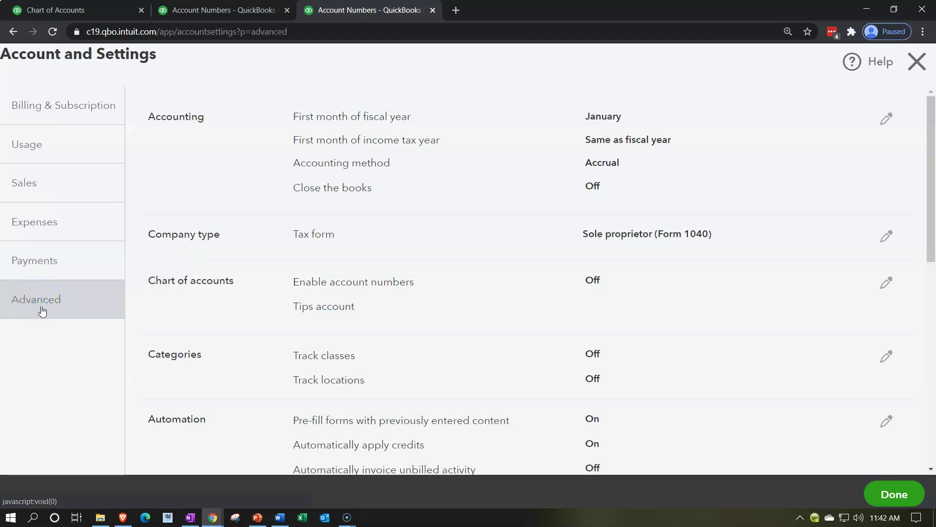
click(42, 313)
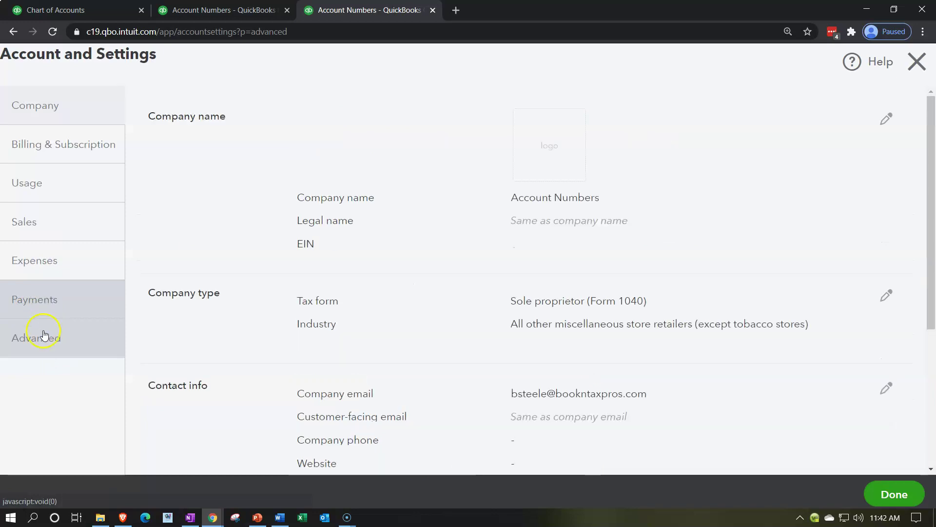
click(40, 347)
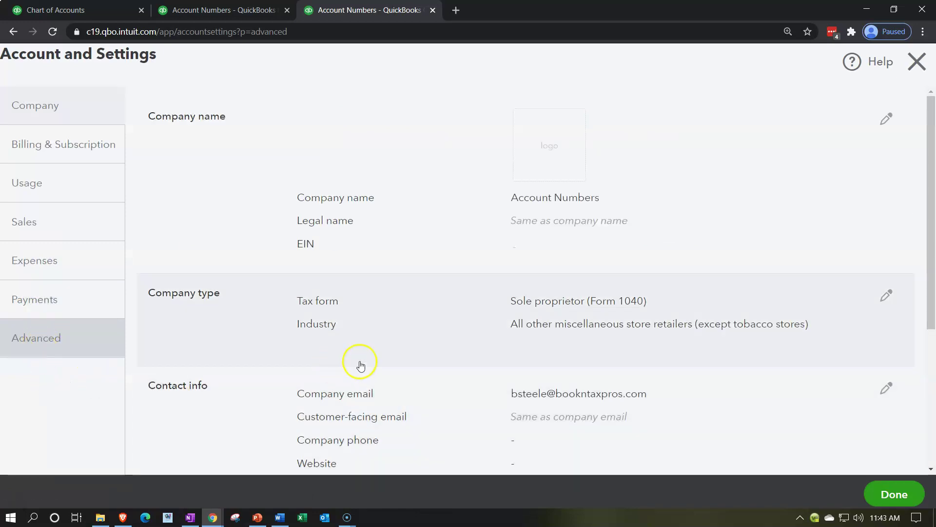
click(56, 342)
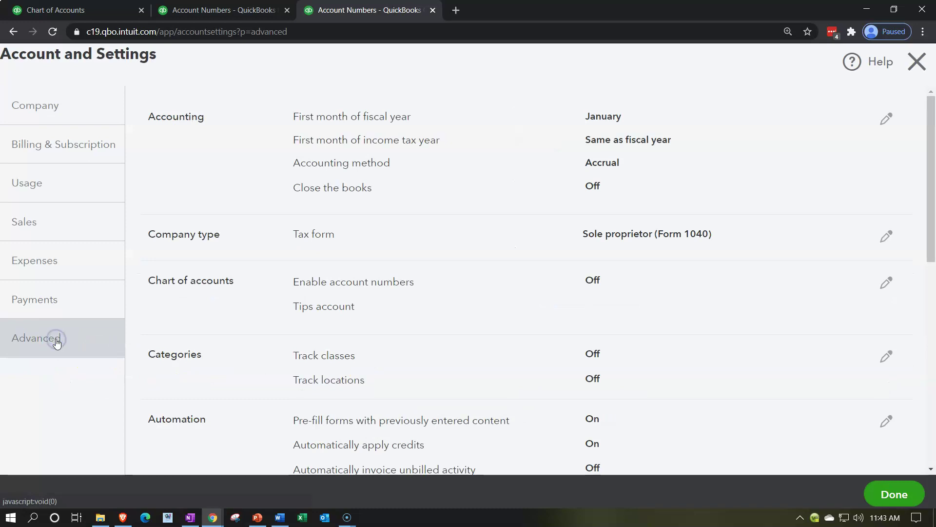
click(66, 343)
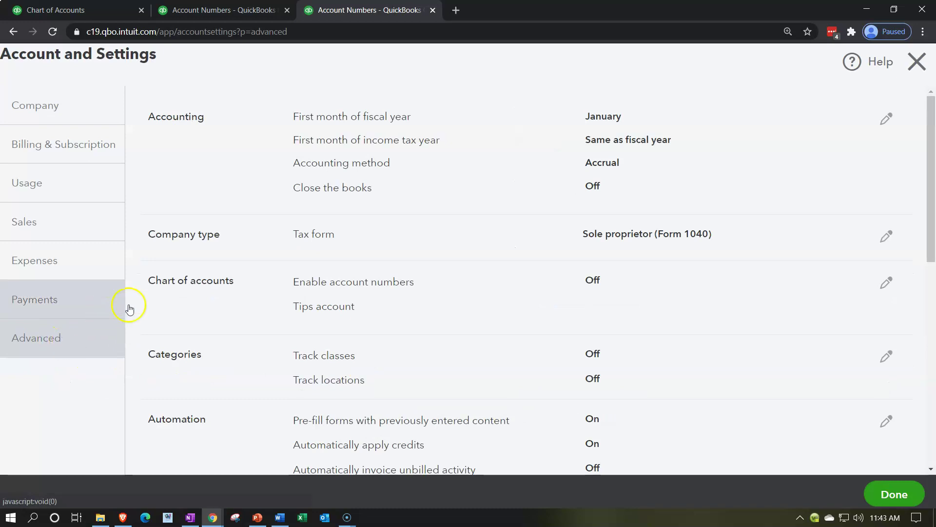
click(505, 291)
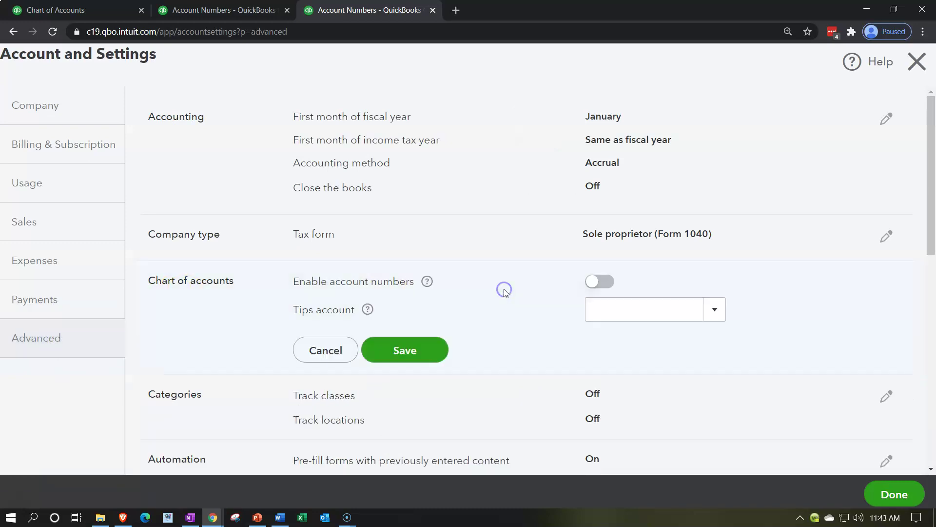
click(599, 283)
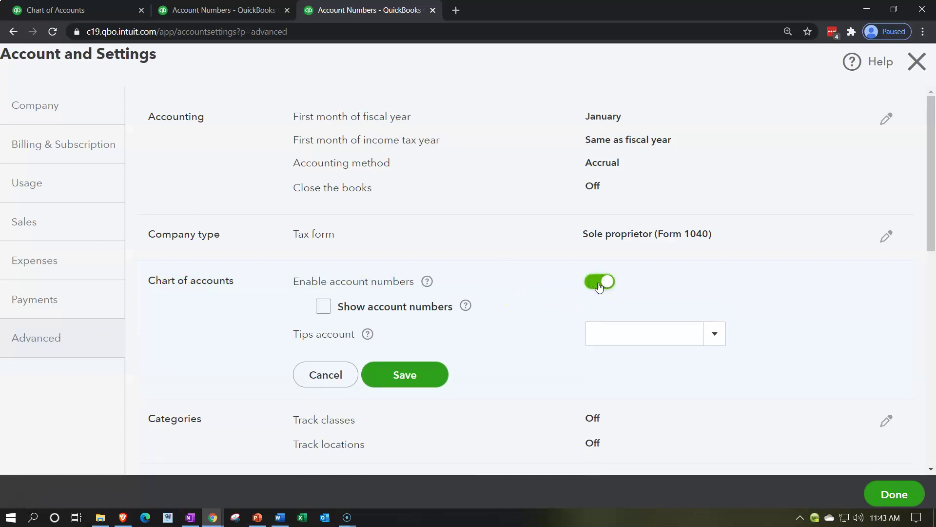
click(324, 307)
click(411, 374)
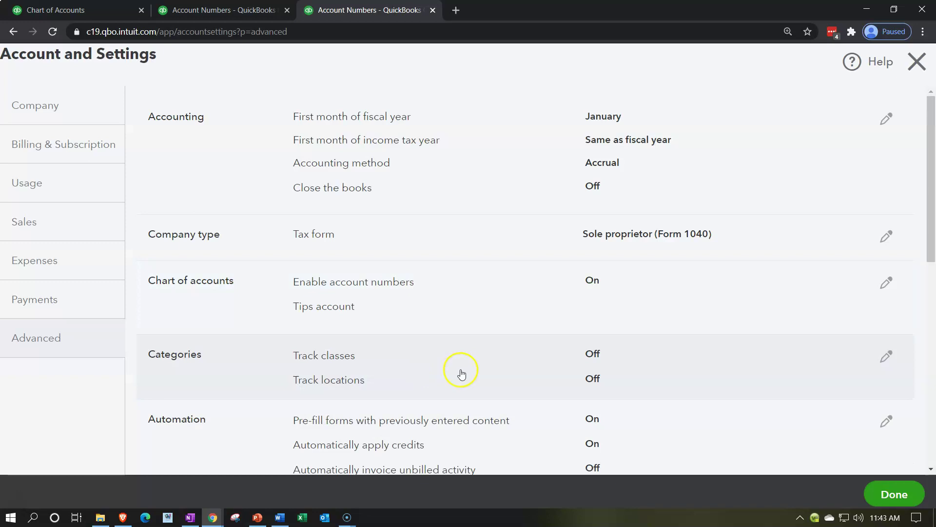
click(906, 490)
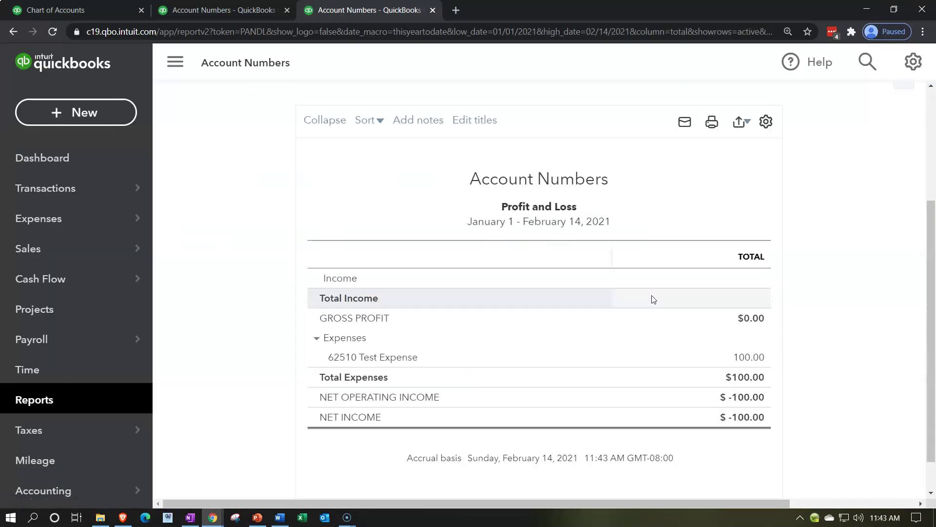
Rerun the Profit and Loss for 01/01/2020 to 12/31/2020.
click(382, 188)
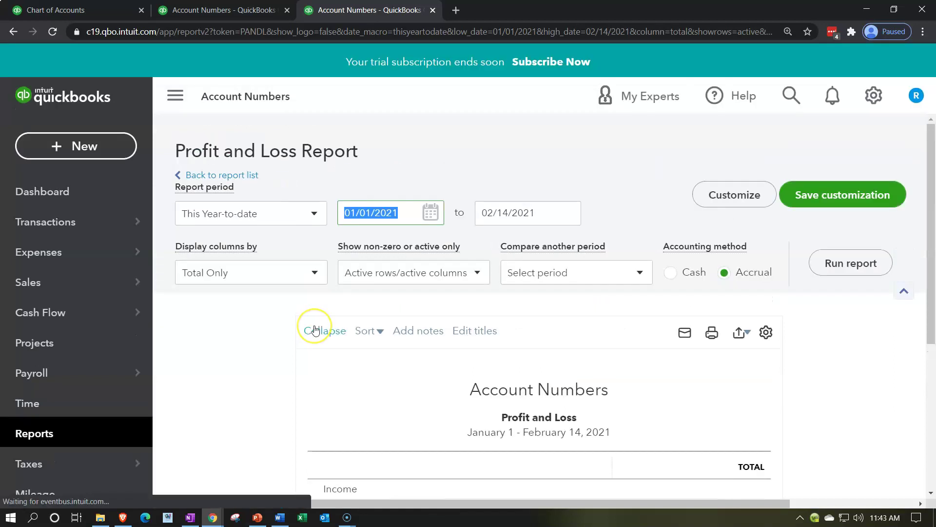
text(010120)
key(Tab)
text(123120)
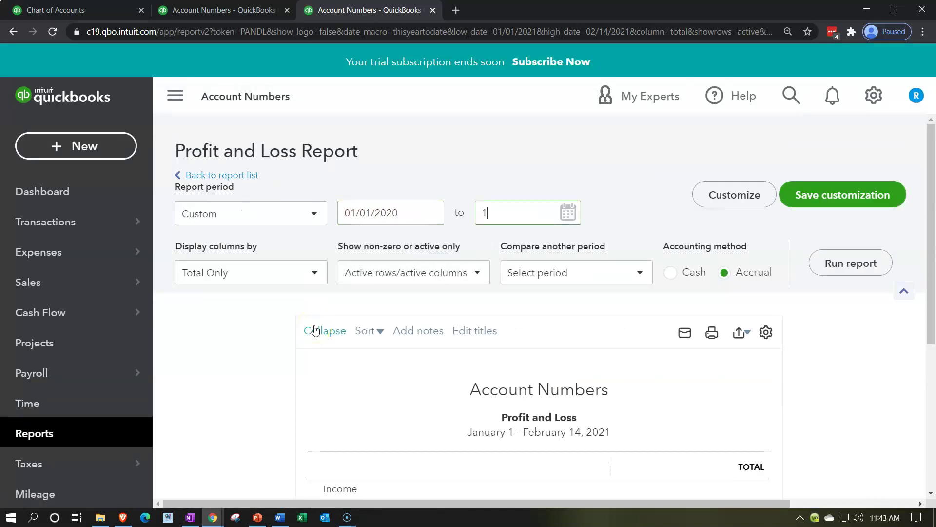
key(Tab)
click(836, 265)
Collapse the sidebar and review numbered accounts like 40100 Sales and 60100 Rent & Lease.
scroll(366, 182, down, 4)
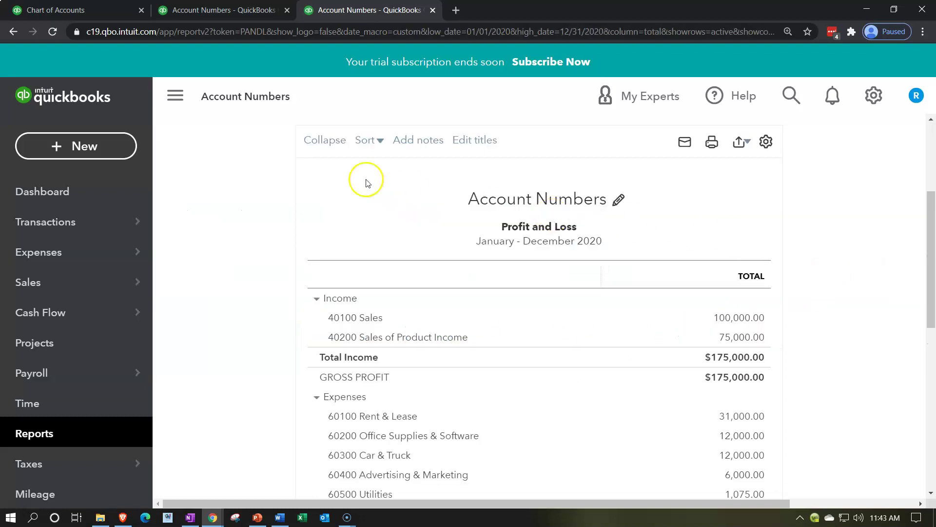
click(176, 98)
scroll(175, 373, down, 6)
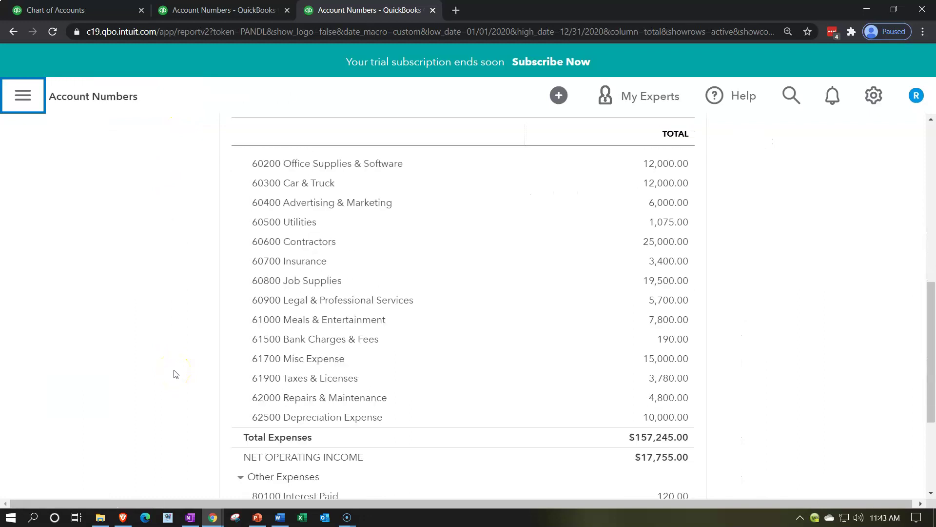
scroll(175, 374, up, 1)
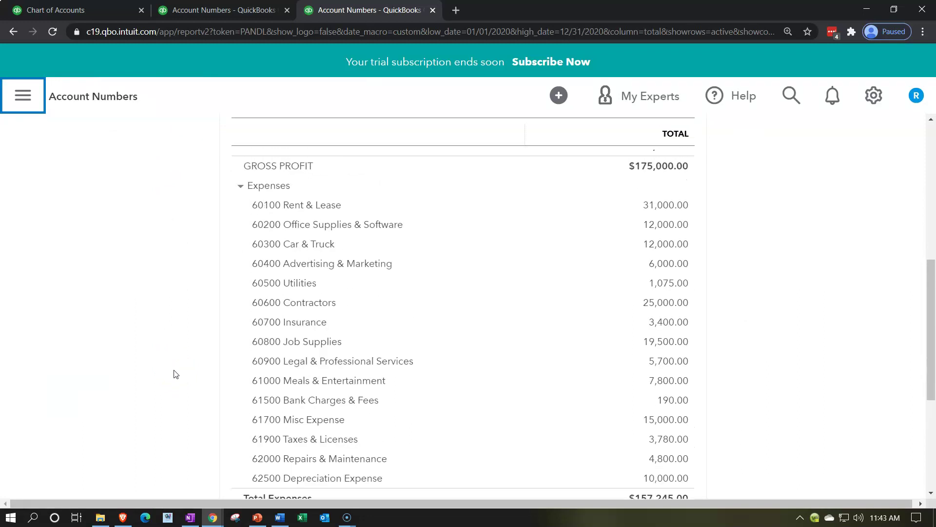
scroll(175, 374, up, 2)
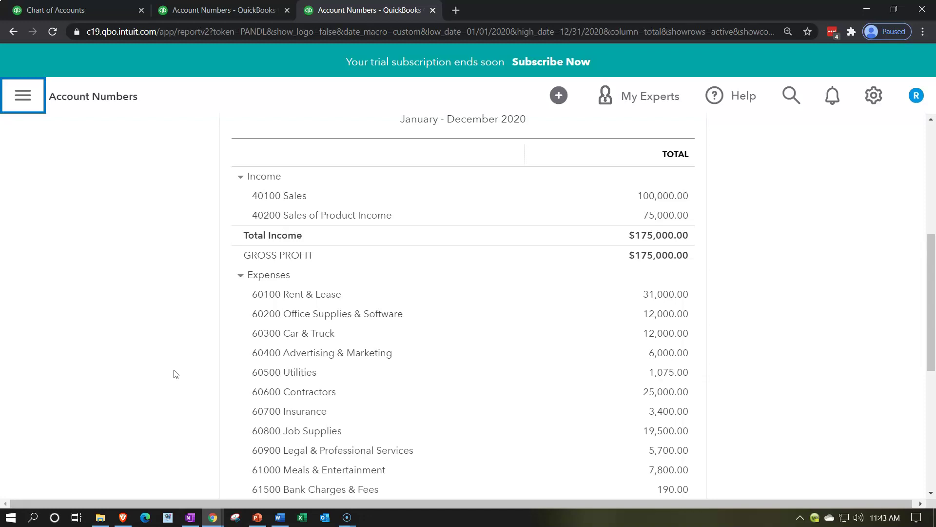
scroll(175, 374, up, 2)
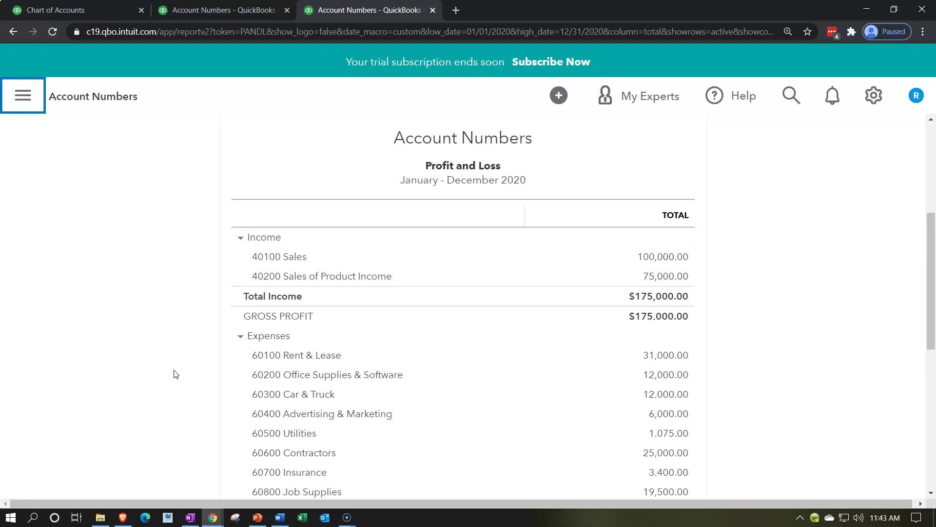
scroll(175, 373, up, 3)
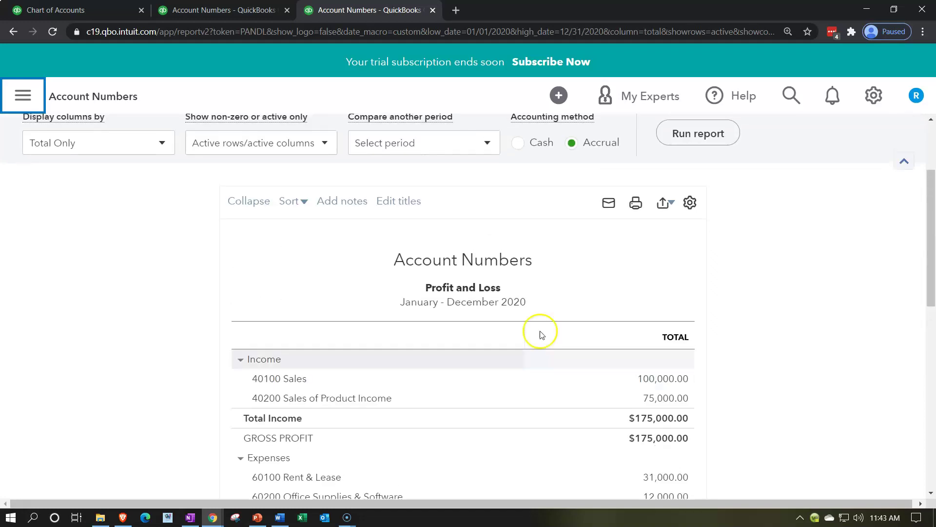
Export the Profit and Loss report as an Excel file and open the downloaded Account Numbers workbook.
click(667, 204)
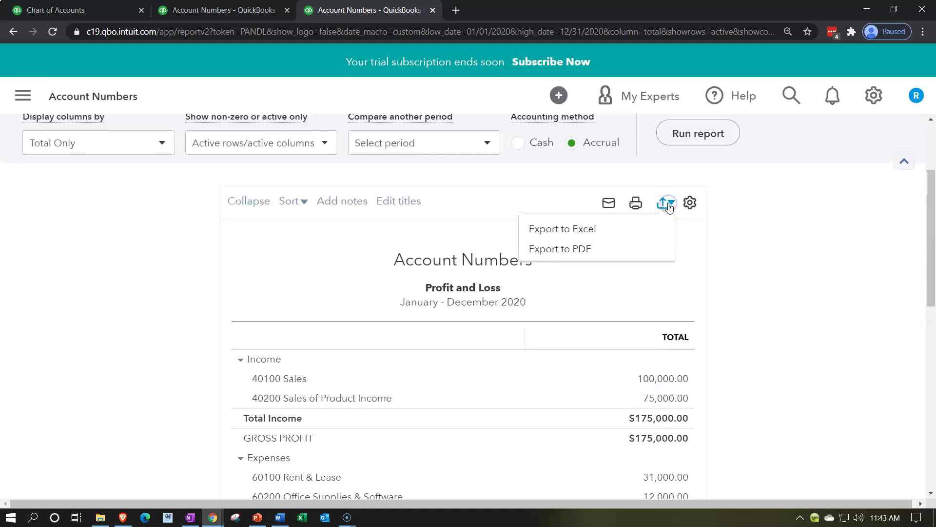
click(627, 227)
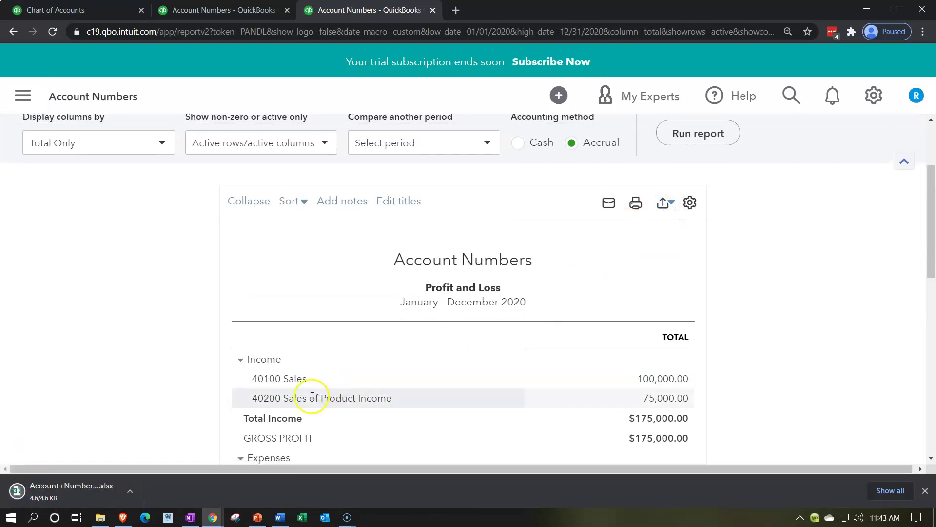
click(102, 490)
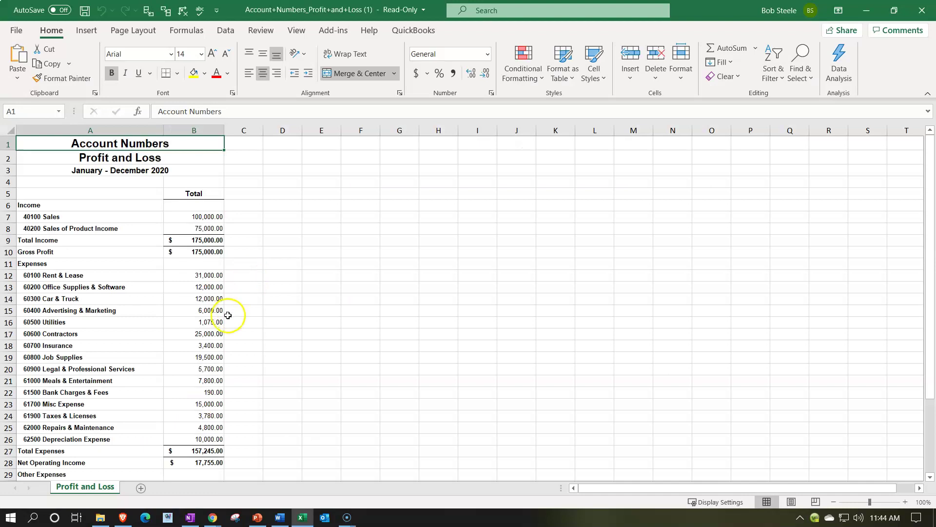
Remove the account numbers from the Sales (A7) and Sales of Product Income (A8) labels.
scroll(216, 321, up, 3)
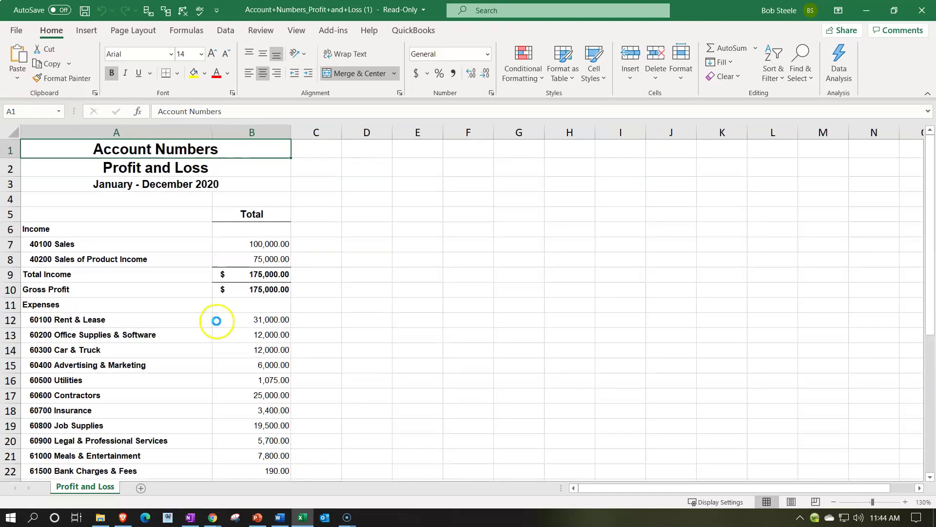
click(200, 329)
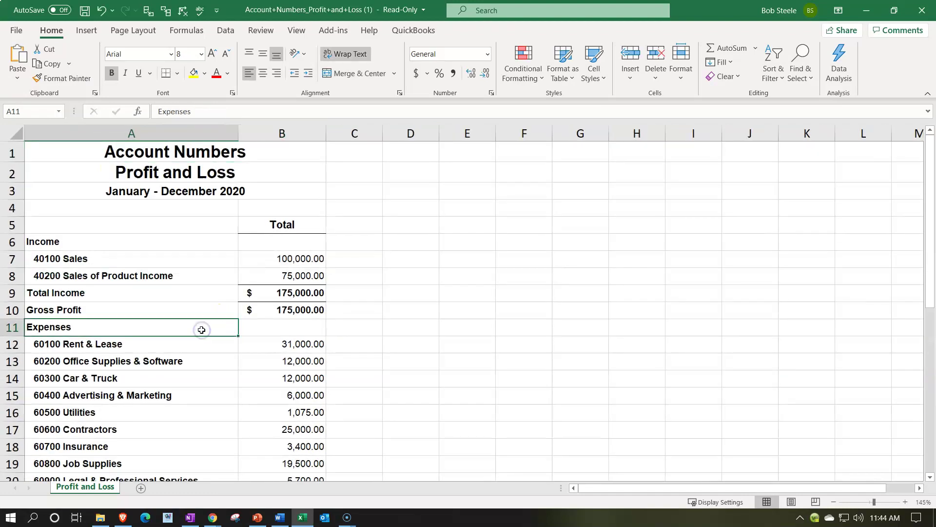
scroll(202, 329, down, 1)
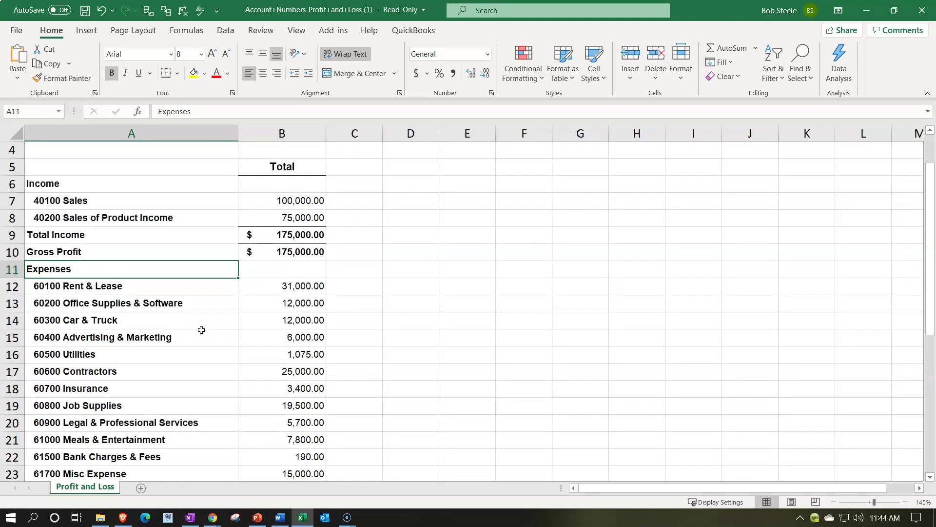
click(93, 287)
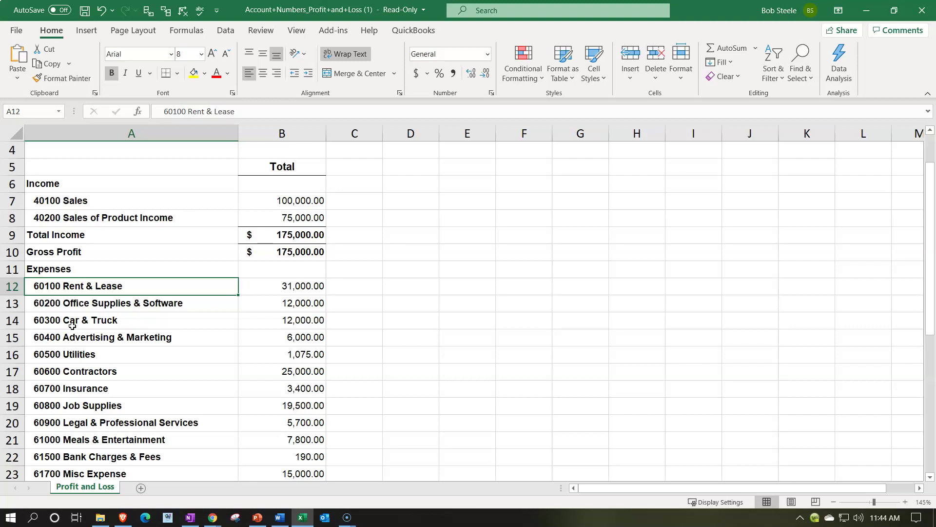
double_click(67, 199)
key(BackSpace)
key(BackSpace)
key(BackSpace)
key(BackSpace)
key(BackSpace)
key(BackSpace)
key(ctrl+Return)
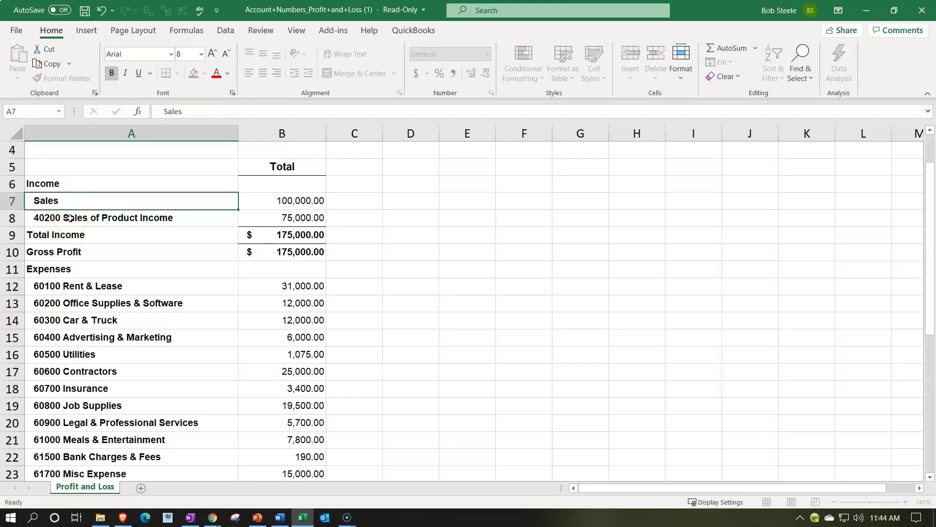
click(70, 218)
double_click(63, 217)
key(BackSpace)
key(BackSpace)
key(BackSpace)
key(BackSpace)
key(BackSpace)
key(BackSpace)
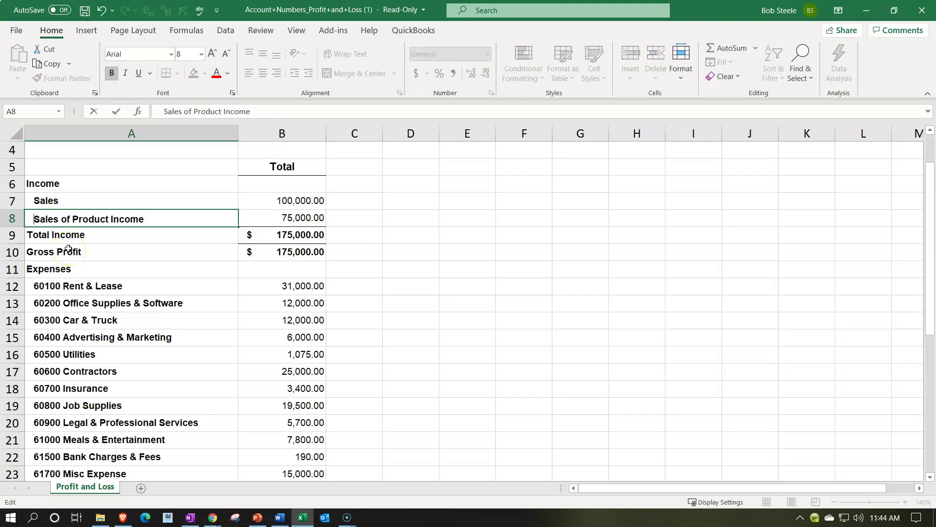
key(Return)
Copy the expense account names A12:A26 and paste them into cell D12.
scroll(68, 249, down, 1)
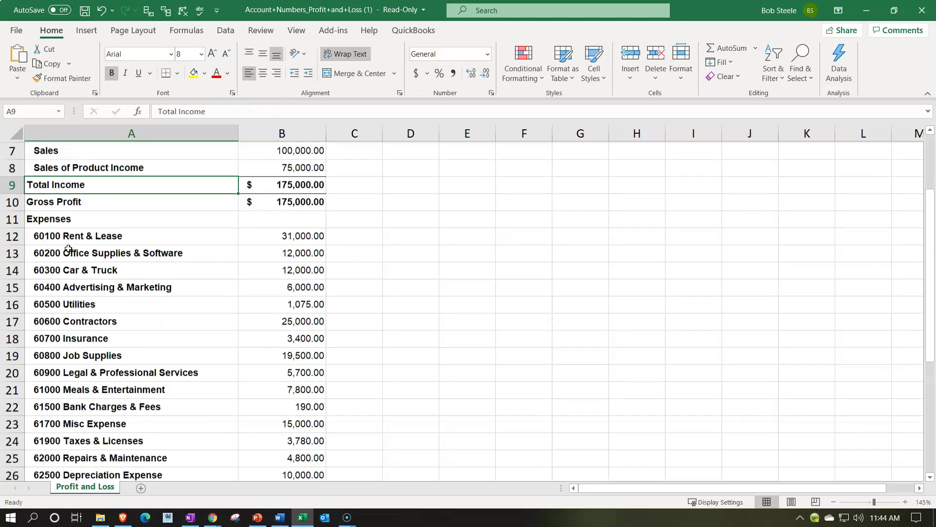
drag(87, 236, 112, 389)
scroll(128, 427, up, 1)
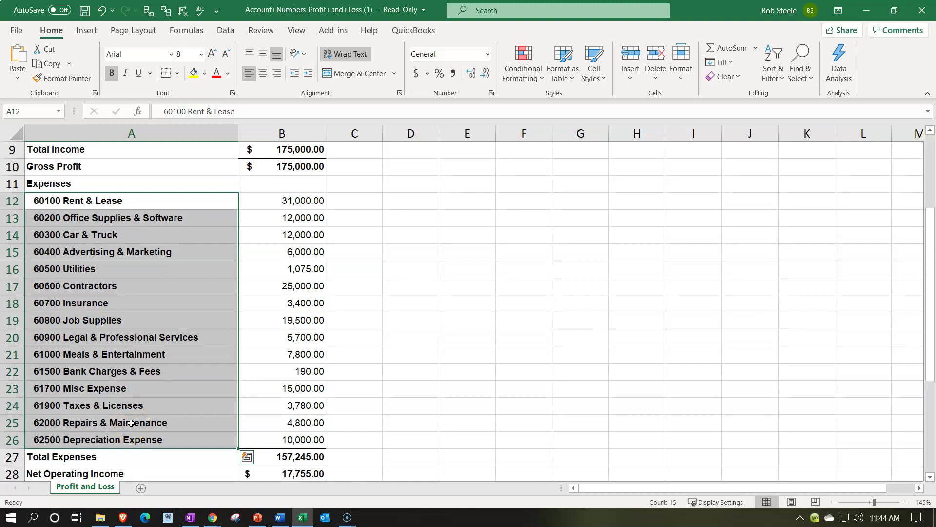
scroll(131, 422, up, 1)
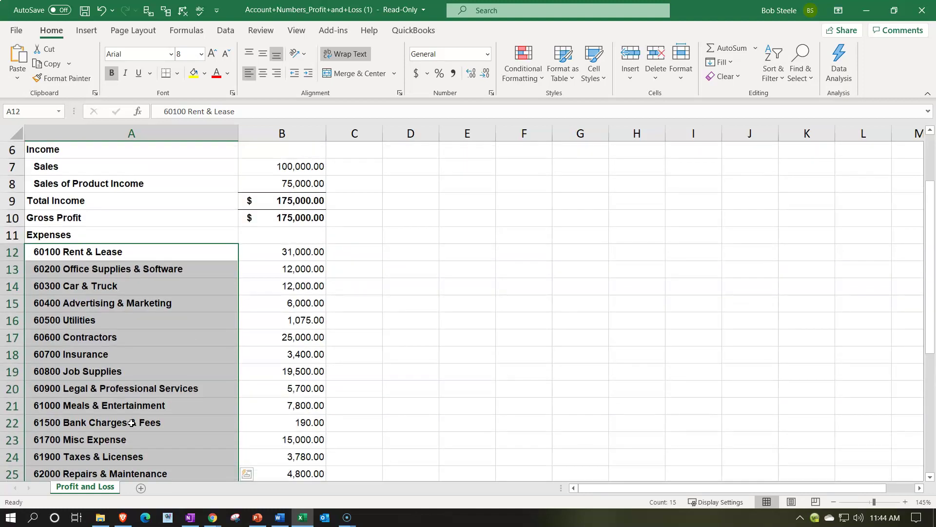
key(ctrl+c)
click(414, 254)
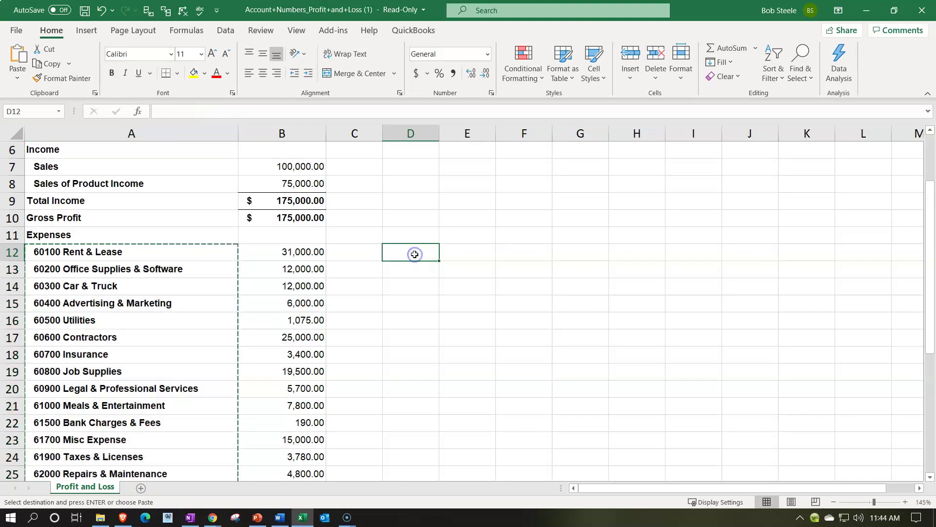
key(ctrl+v)
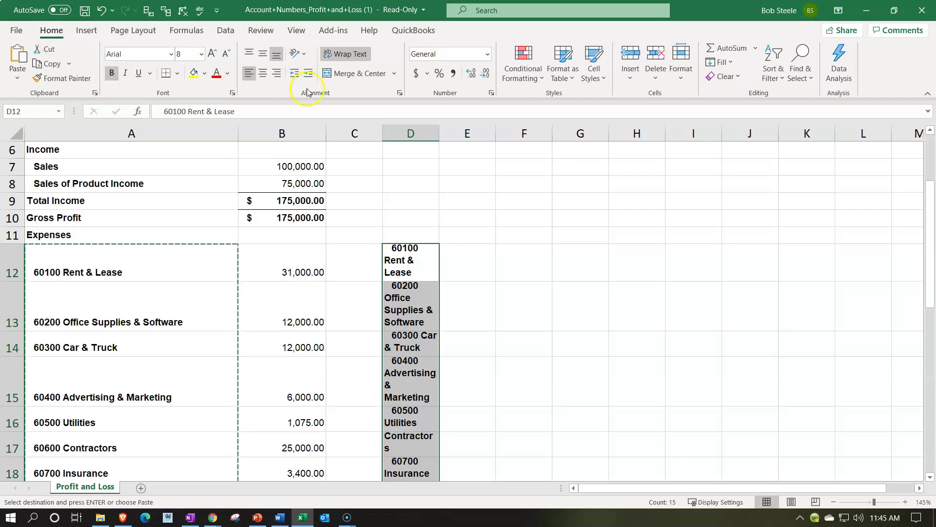
Turn off Wrap Text on the pasted names and widen column D to fit them.
click(345, 55)
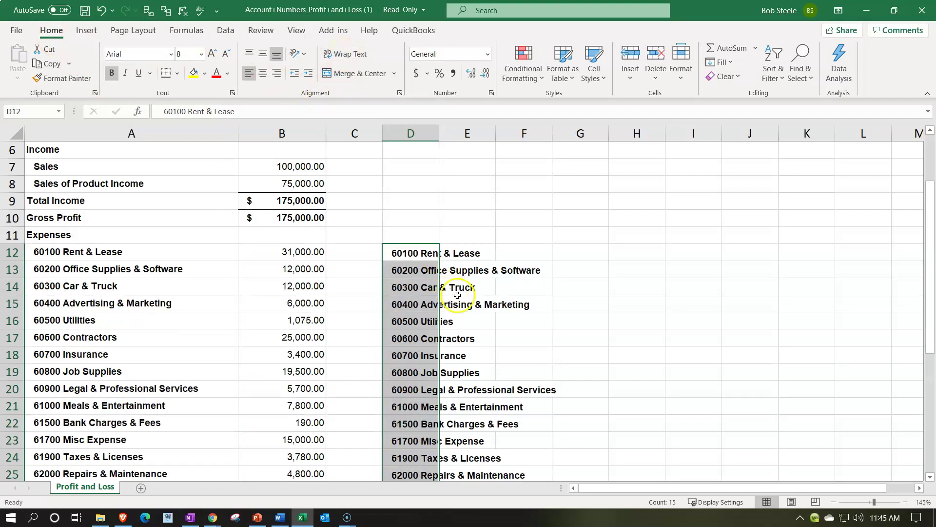
click(466, 256)
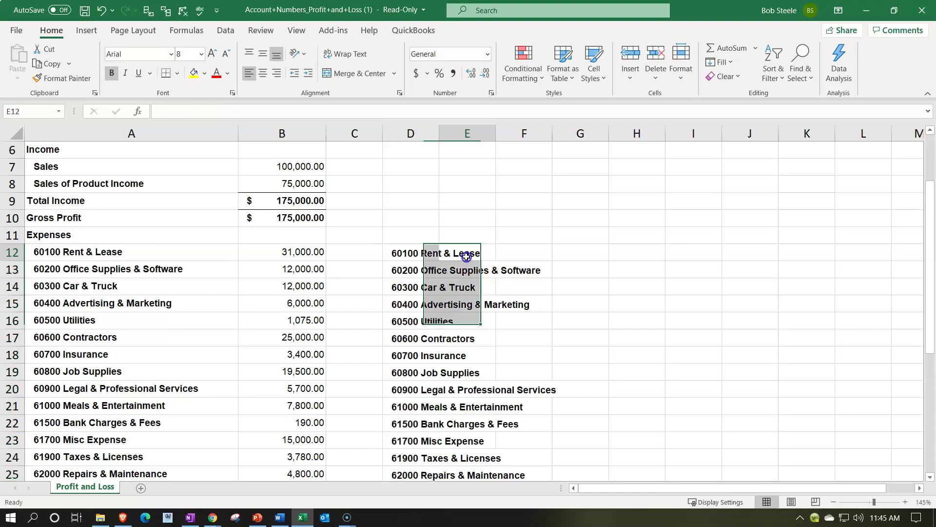
drag(439, 133, 773, 139)
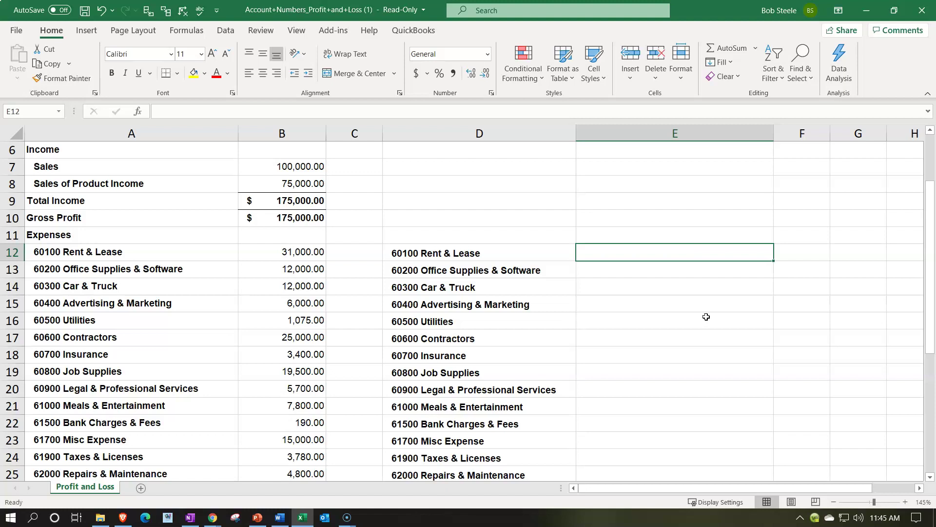
Enter 'Rent & Lease' in E12 and accept Flash Fill for the remaining expense names.
text(Re)
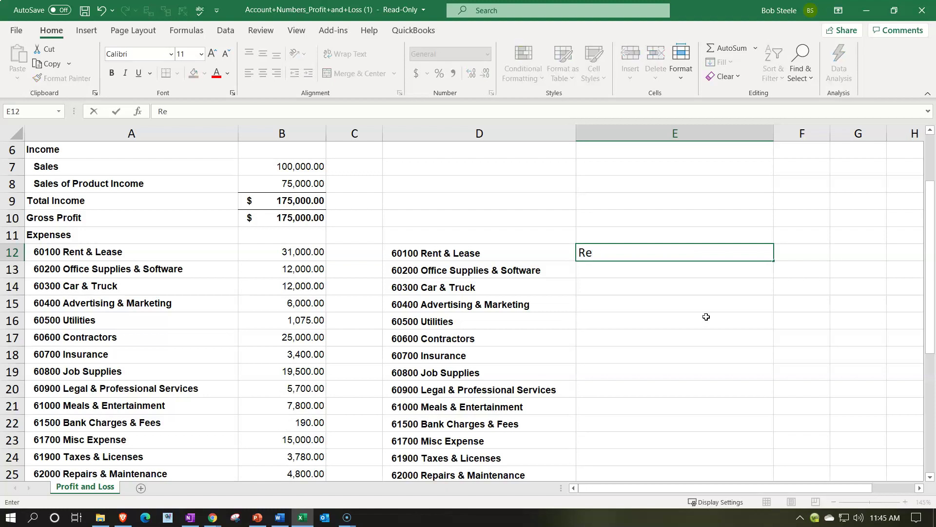
text(nt & Lease)
key(Return)
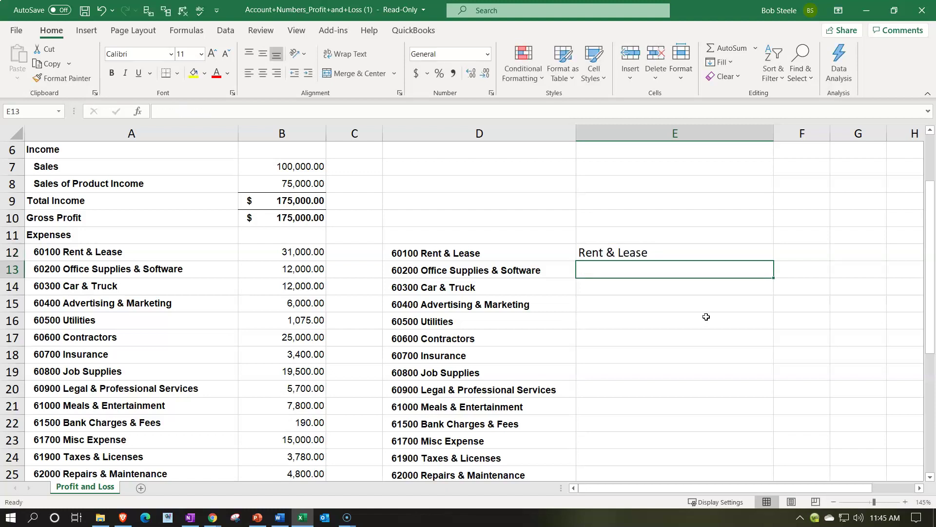
text(Office Supplies & Software)
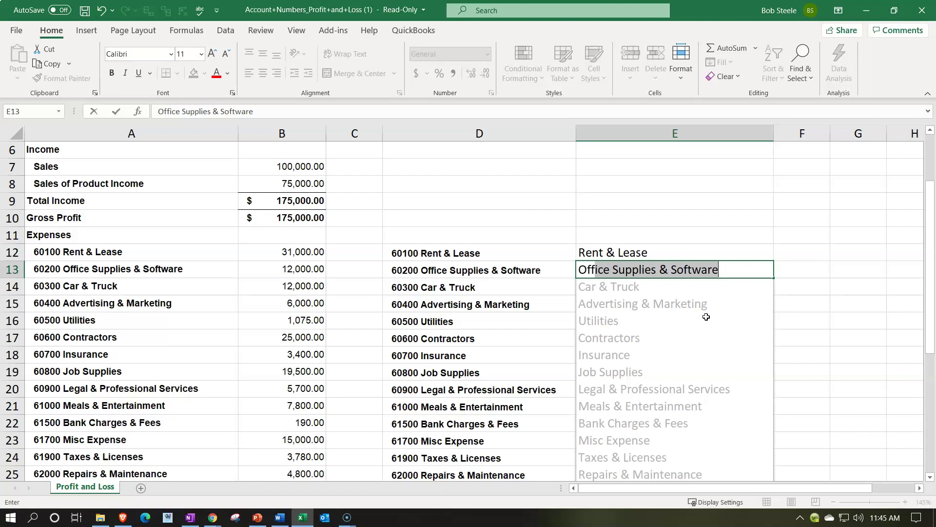
key(Return)
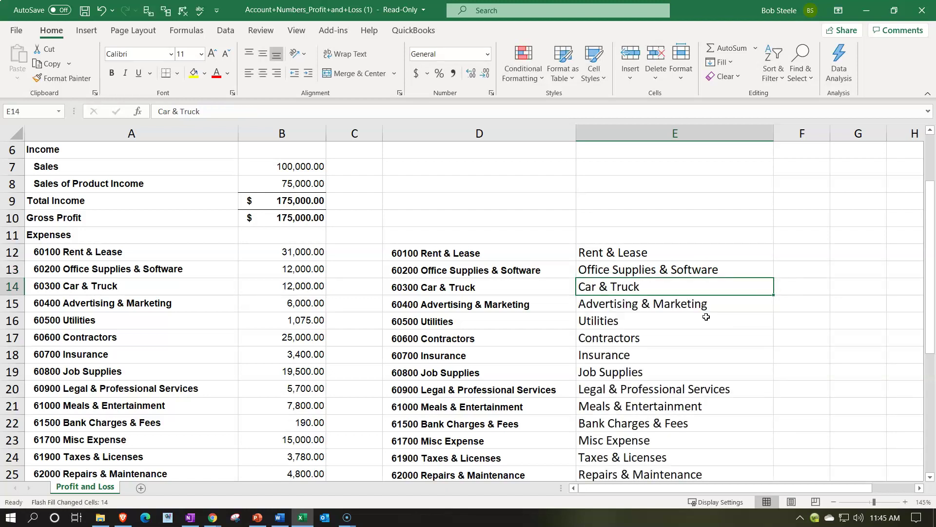
Copy the cleaned expense names in E12:E26.
scroll(706, 317, down, 2)
scroll(706, 317, down, 1)
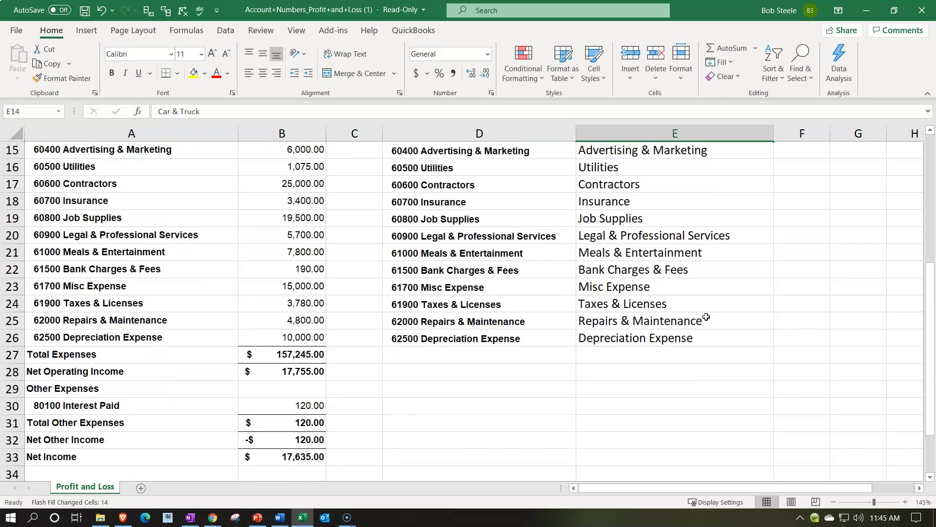
scroll(706, 317, up, 2)
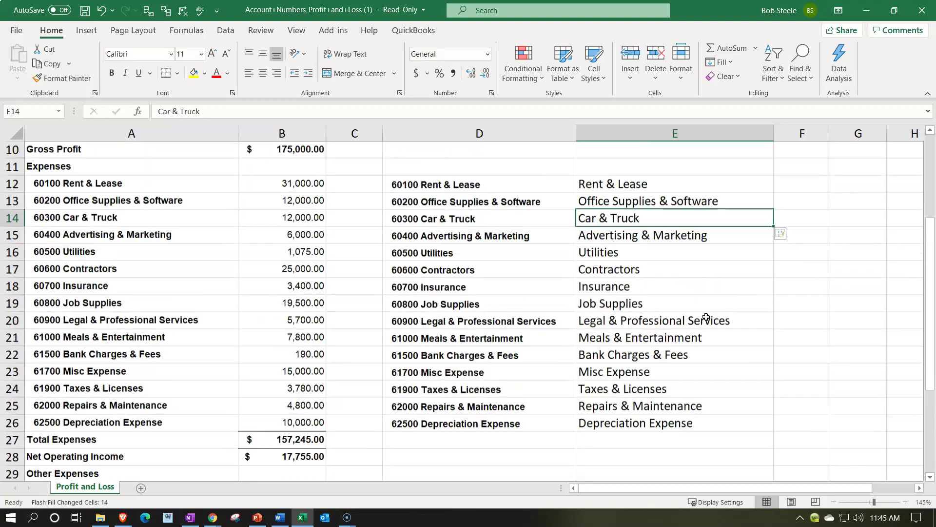
drag(651, 203, 660, 434)
key(ctrl+c)
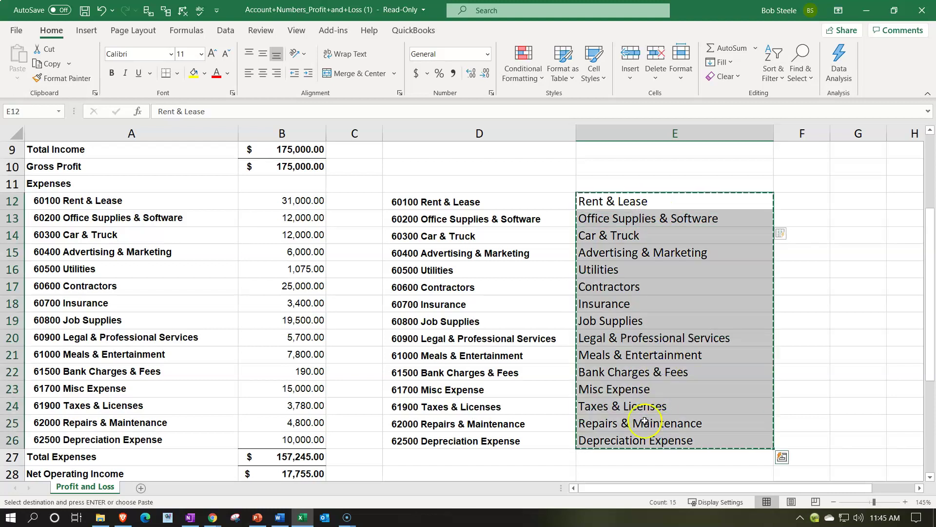
Paste the cleaned names as values over A12 and indent them under Expenses.
click(74, 202)
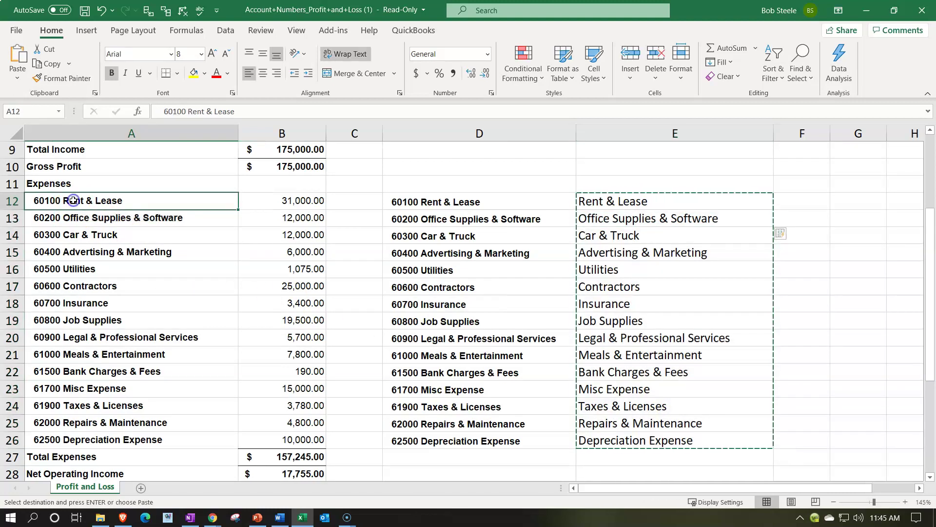
right_click(73, 202)
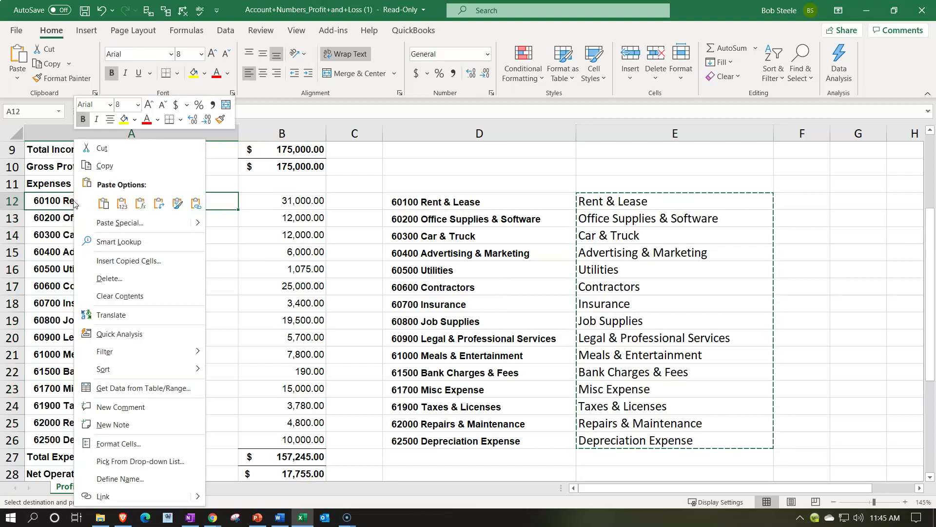
click(119, 204)
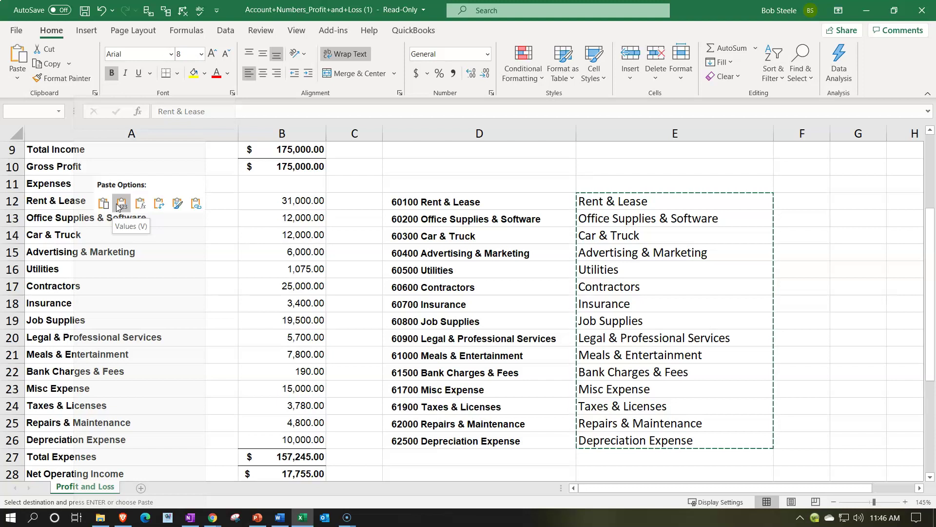
click(109, 204)
click(120, 206)
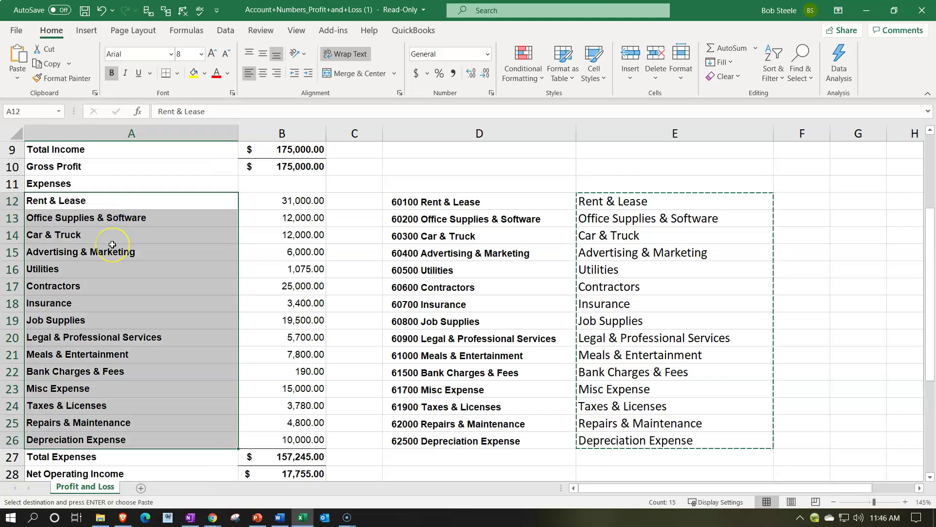
scroll(112, 244, up, 1)
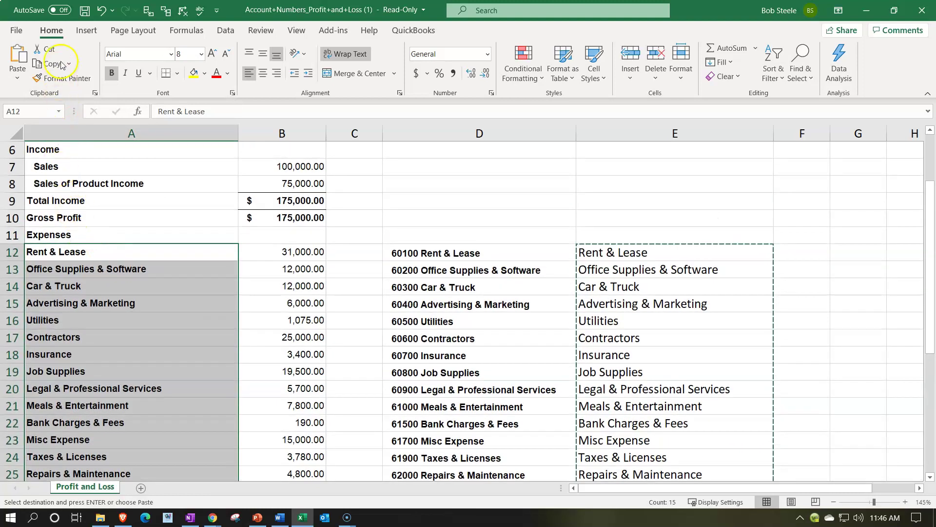
click(308, 73)
Delete the '80100 ' prefix from cell A30, leaving Interest Paid.
scroll(190, 319, down, 2)
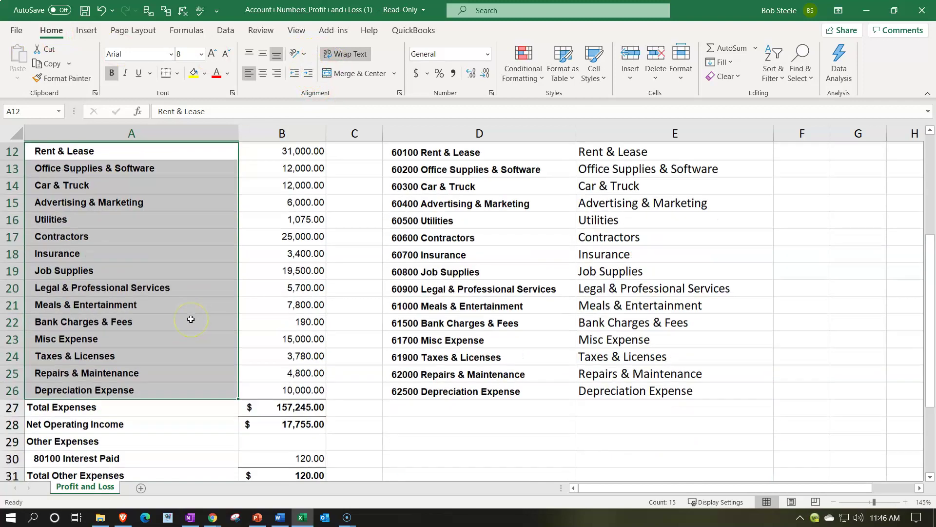
scroll(190, 319, down, 2)
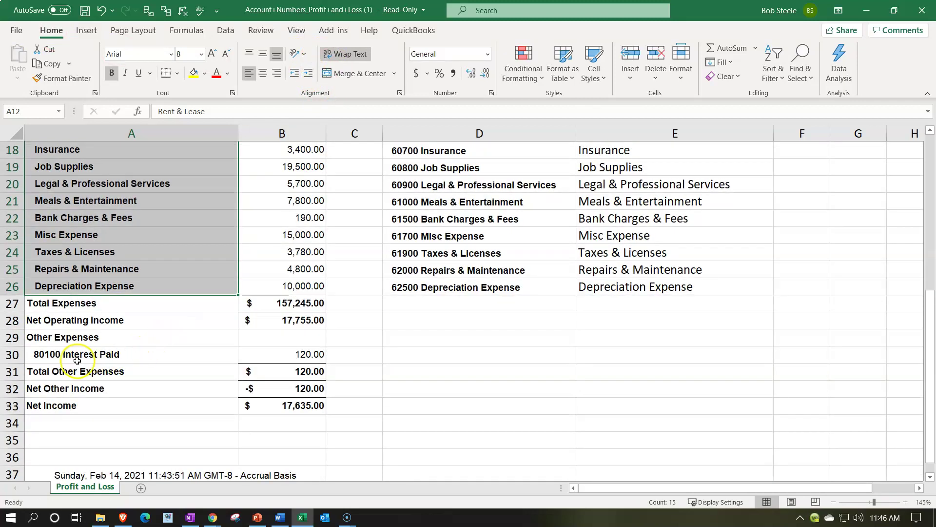
double_click(76, 356)
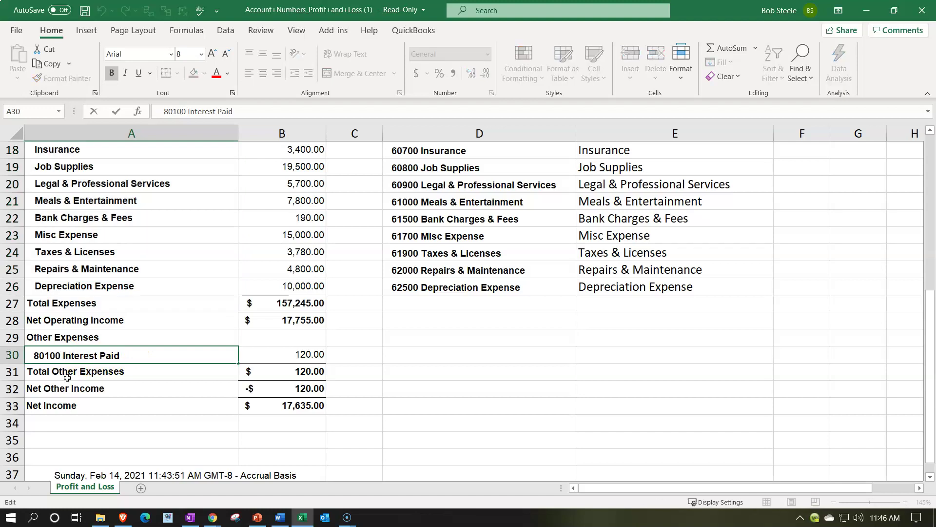
key(BackSpace)
key(BackSpace)
key(BackSpace)
key(BackSpace)
key(BackSpace)
key(BackSpace)
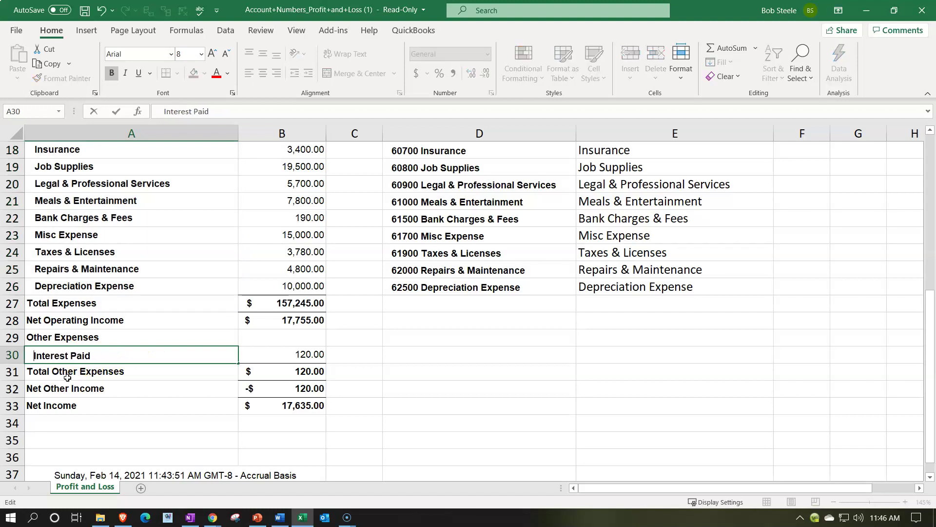
key(Return)
scroll(67, 377, down, 1)
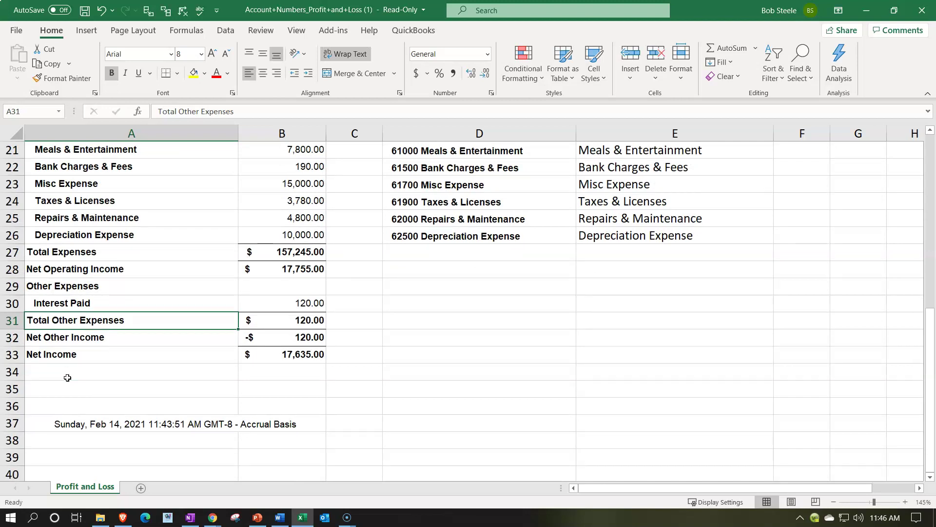
scroll(67, 377, up, 4)
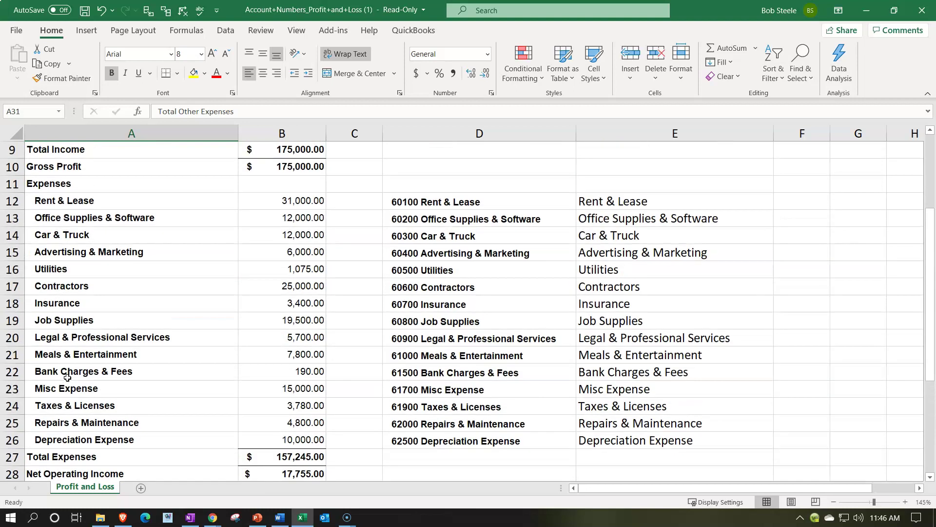
scroll(68, 377, up, 1)
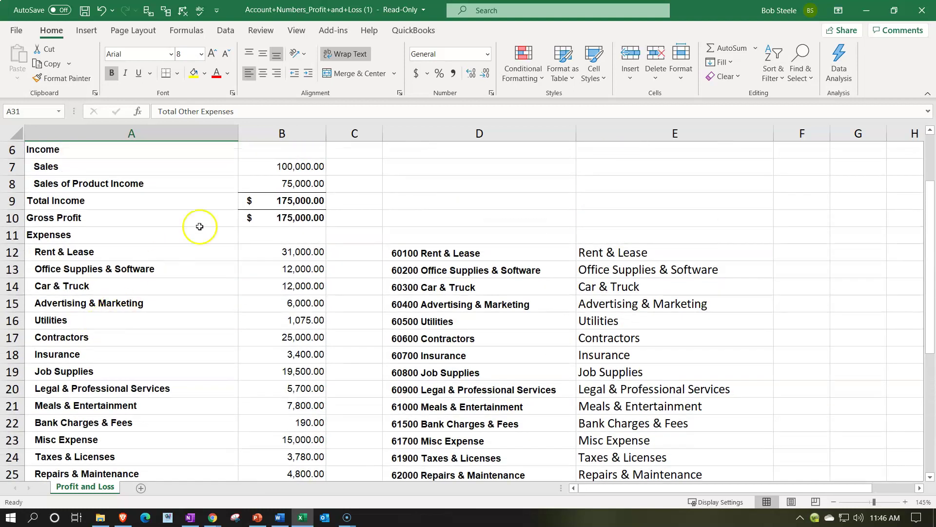
Delete helper columns D and E, leaving the report in columns A–B with B12 selected.
click(289, 250)
click(290, 288)
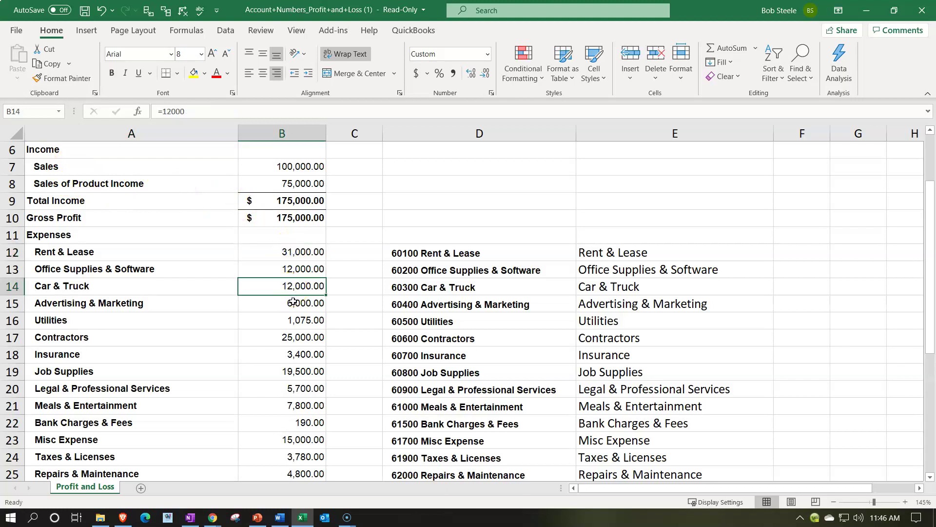
scroll(292, 301, down, 3)
scroll(293, 301, down, 1)
scroll(361, 268, up, 3)
click(439, 133)
drag(576, 133, 587, 141)
right_click(536, 195)
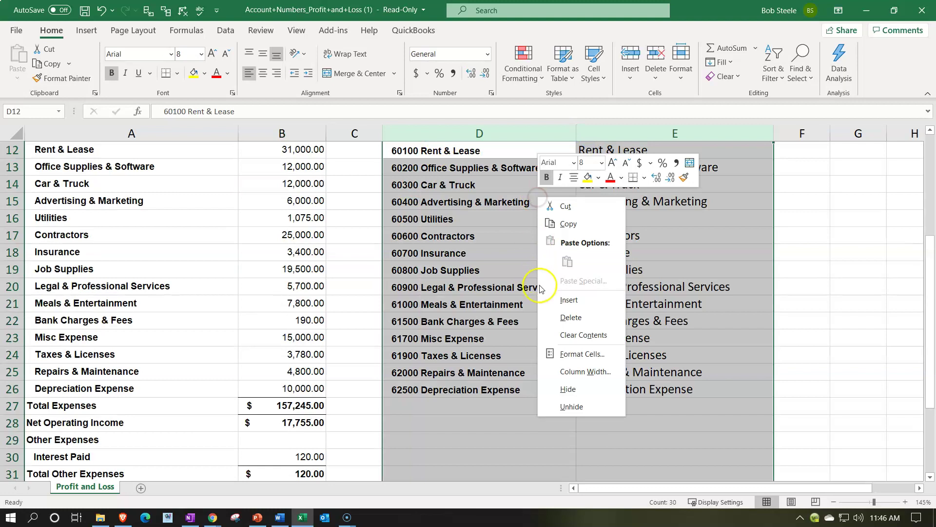
click(546, 317)
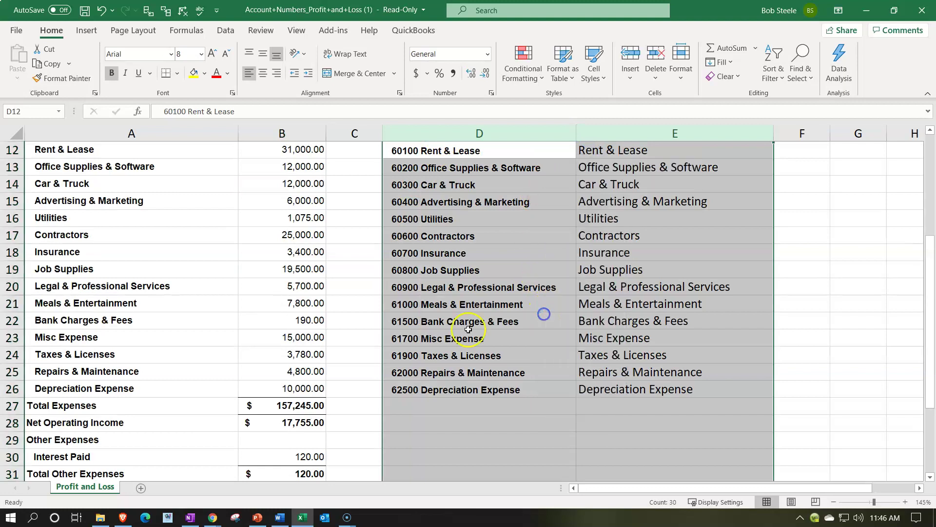
scroll(318, 351, up, 4)
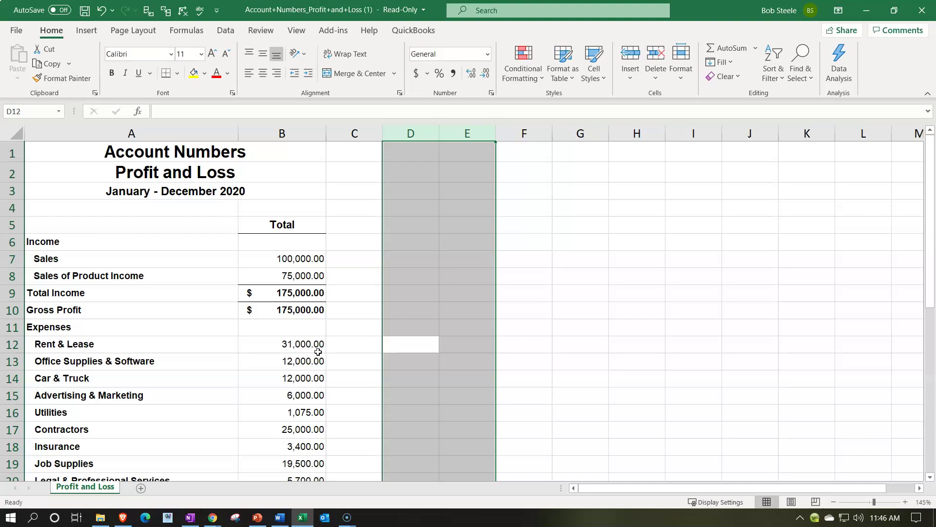
click(318, 351)
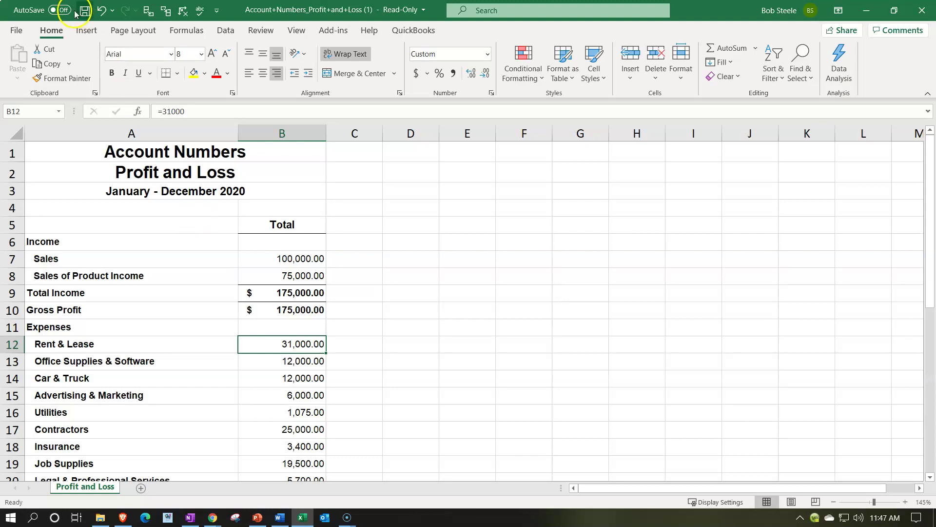
Choose PDF as the file type in the Save As browse dialog, then close it without saving.
click(16, 34)
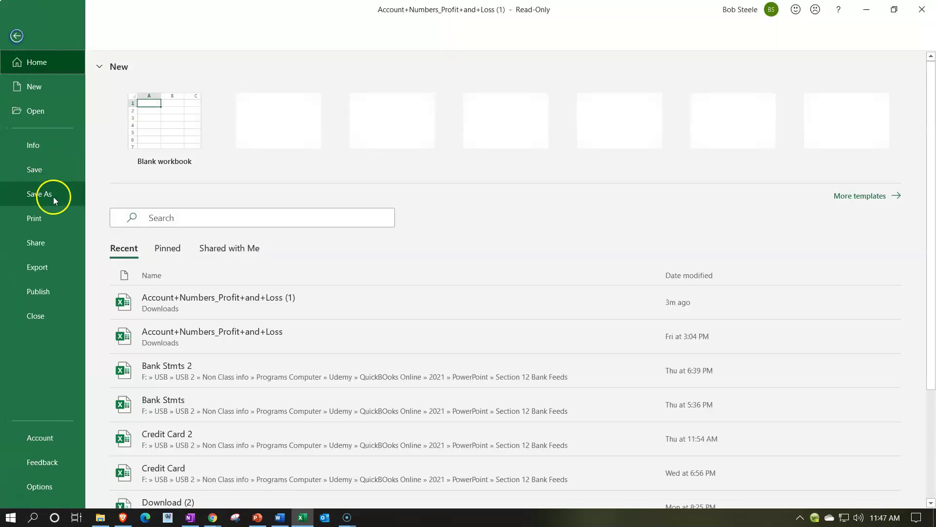
click(53, 197)
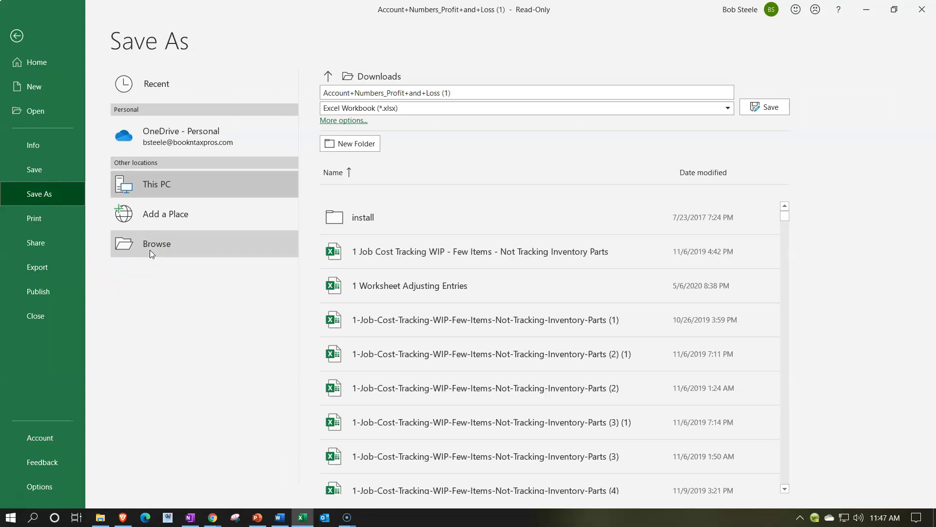
click(150, 249)
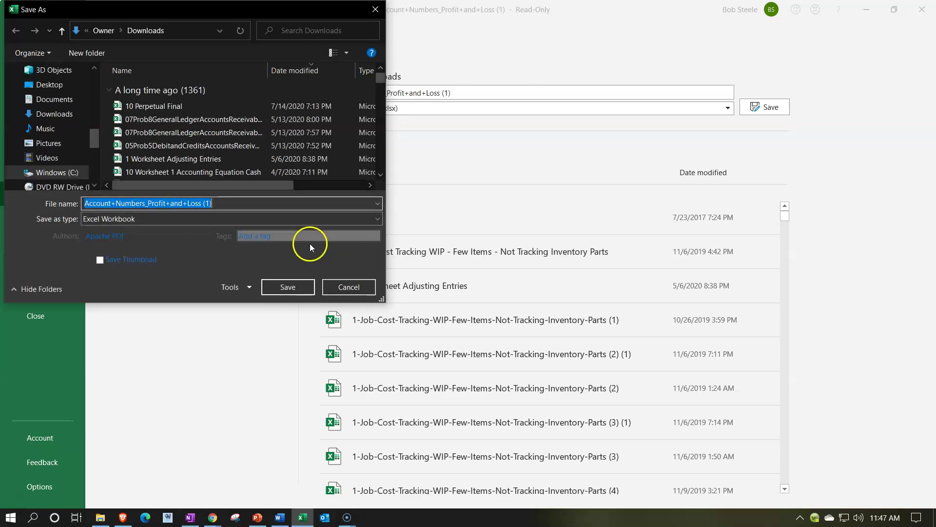
click(379, 221)
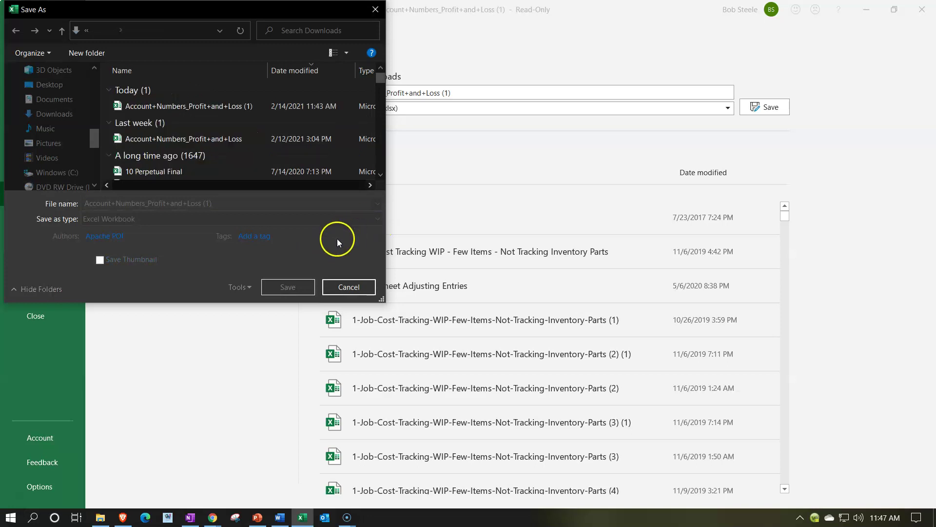
click(98, 477)
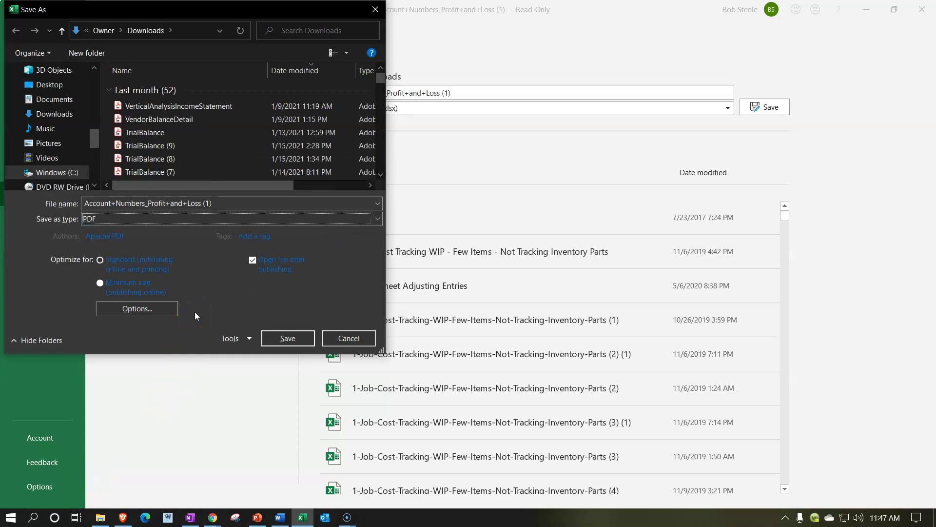
click(373, 10)
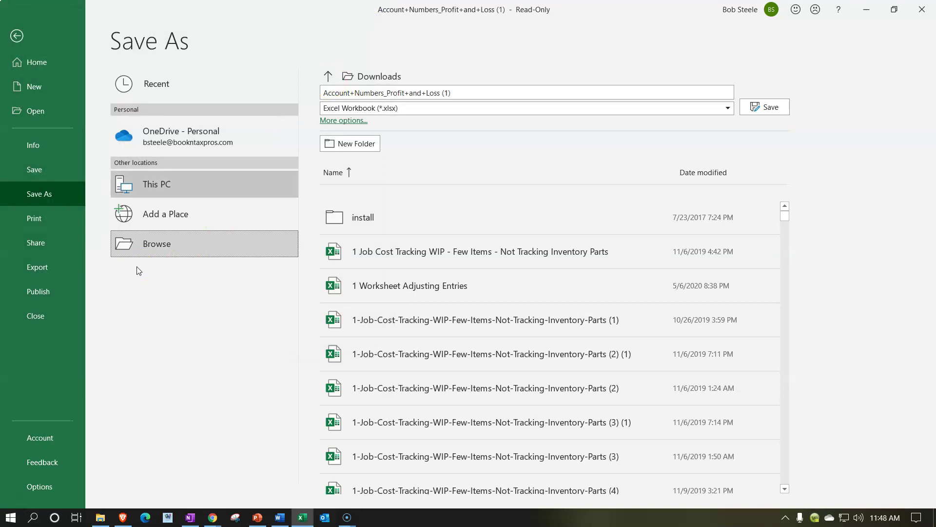
Set printing to Print Entire Workbook on CutePDF Writer and return to the worksheet.
click(46, 219)
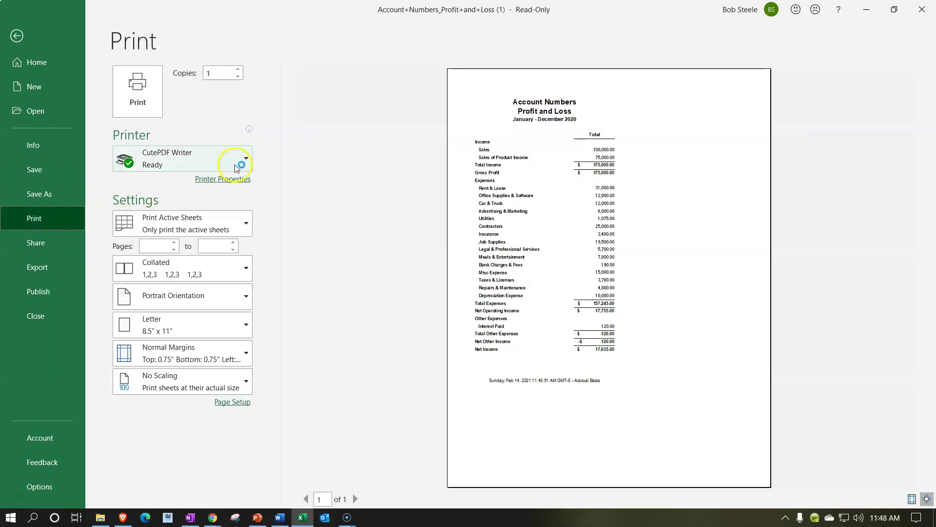
click(247, 158)
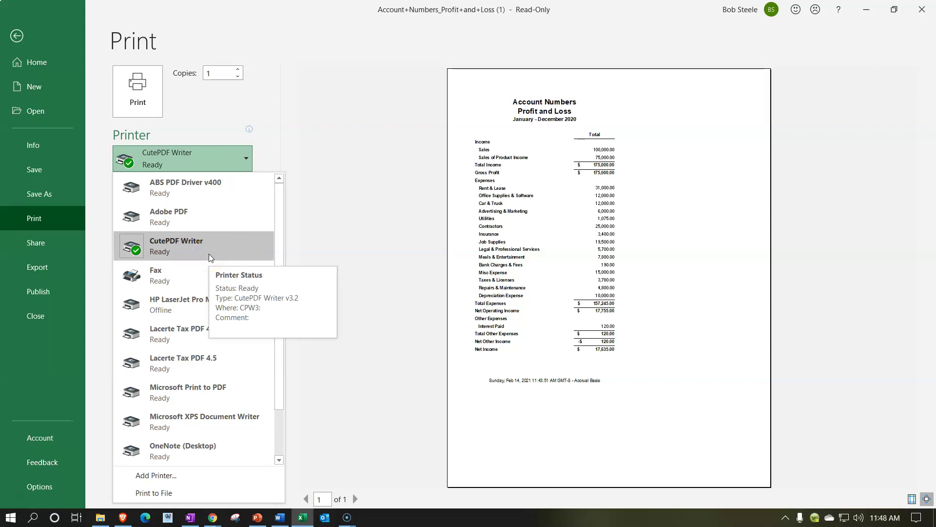
click(361, 210)
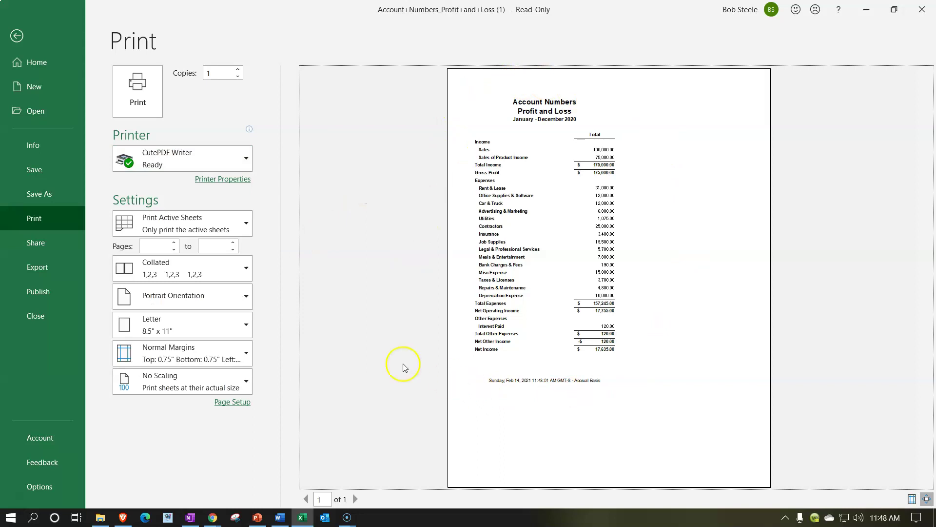
click(247, 227)
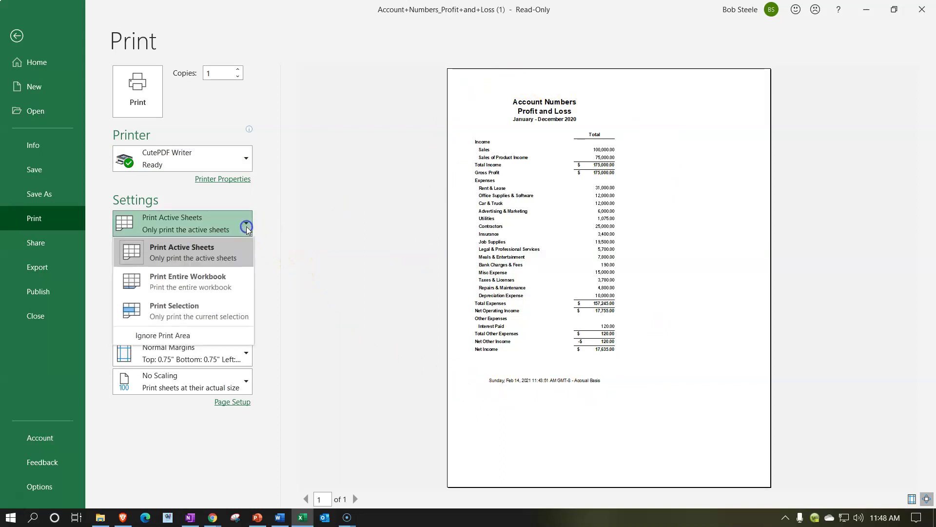
click(222, 289)
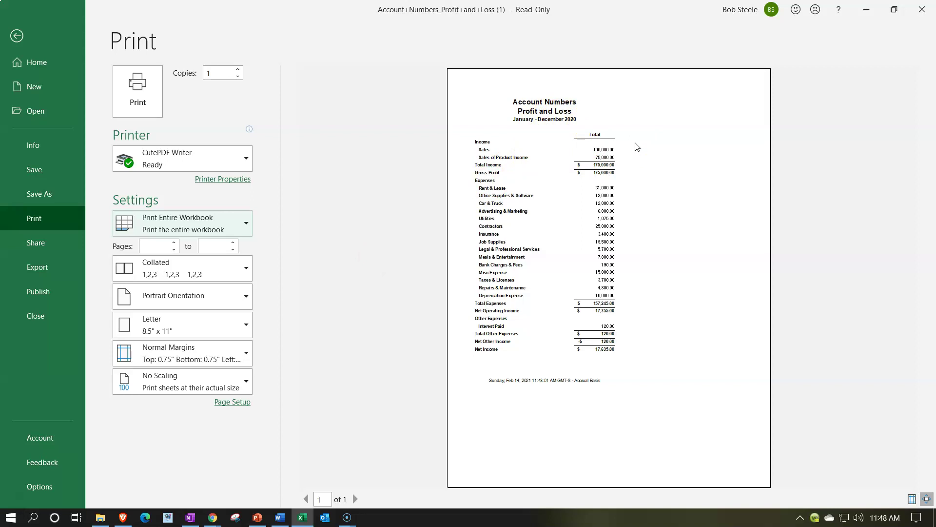
click(15, 35)
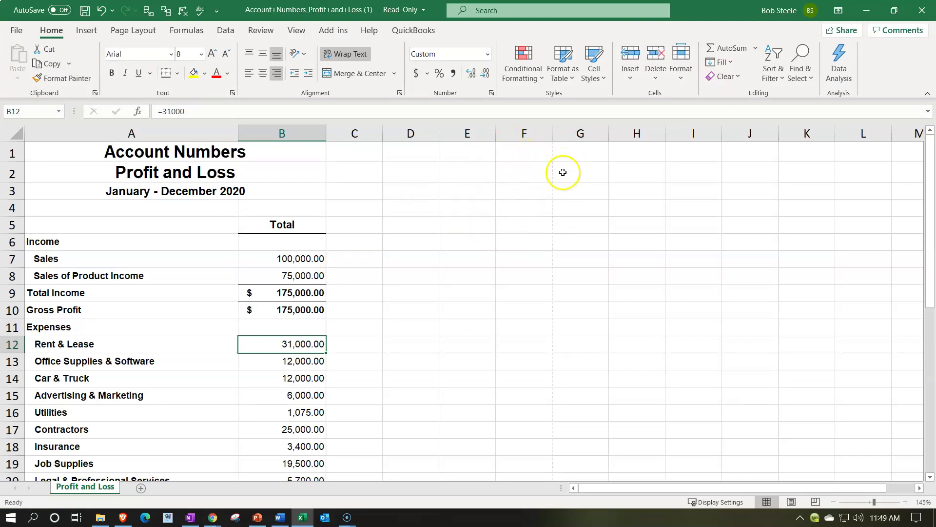
click(792, 502)
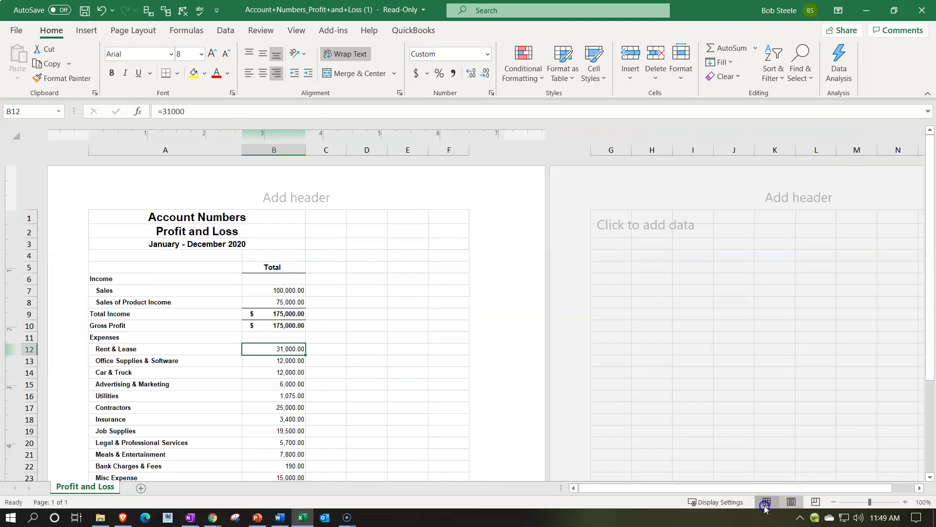
click(766, 502)
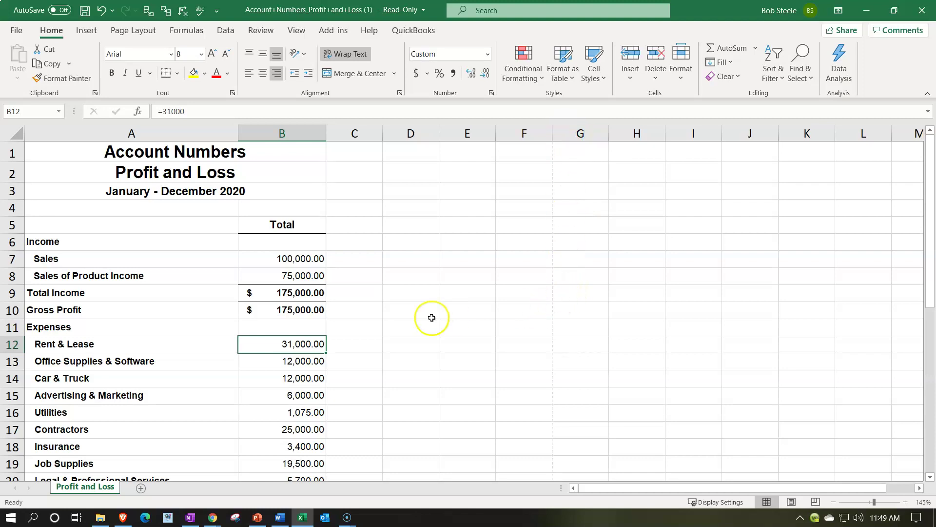
scroll(430, 318, down, 3)
scroll(430, 318, down, 3)
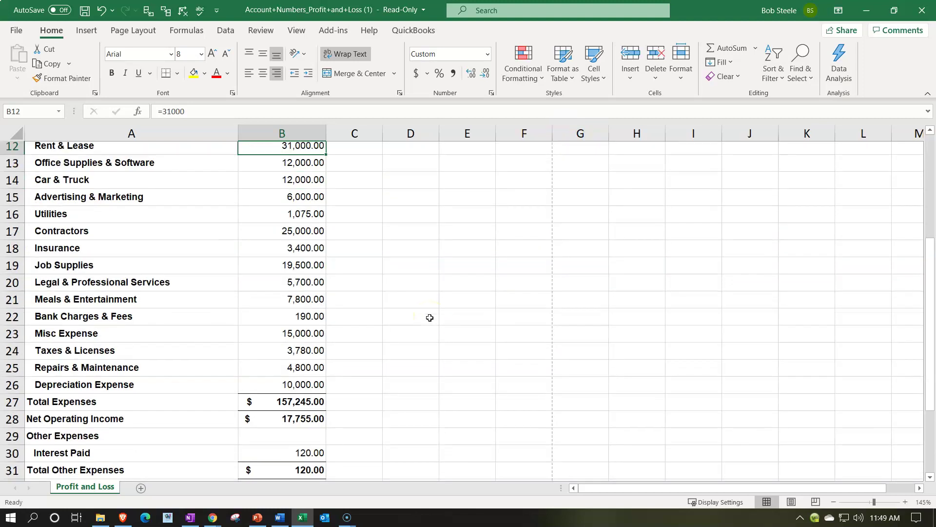